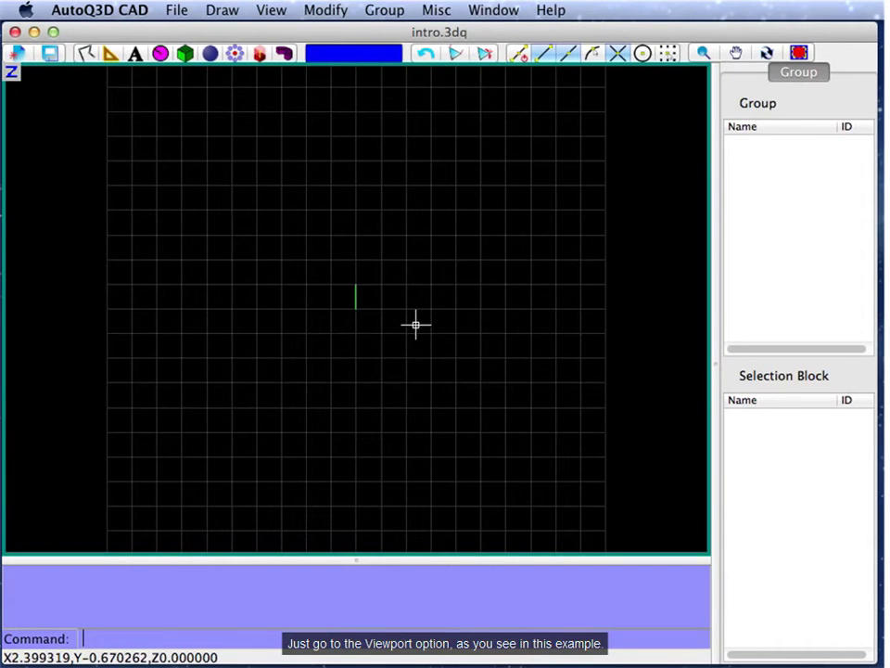
Open the viewport menu from the Z label in the drawing area's corner
click(13, 73)
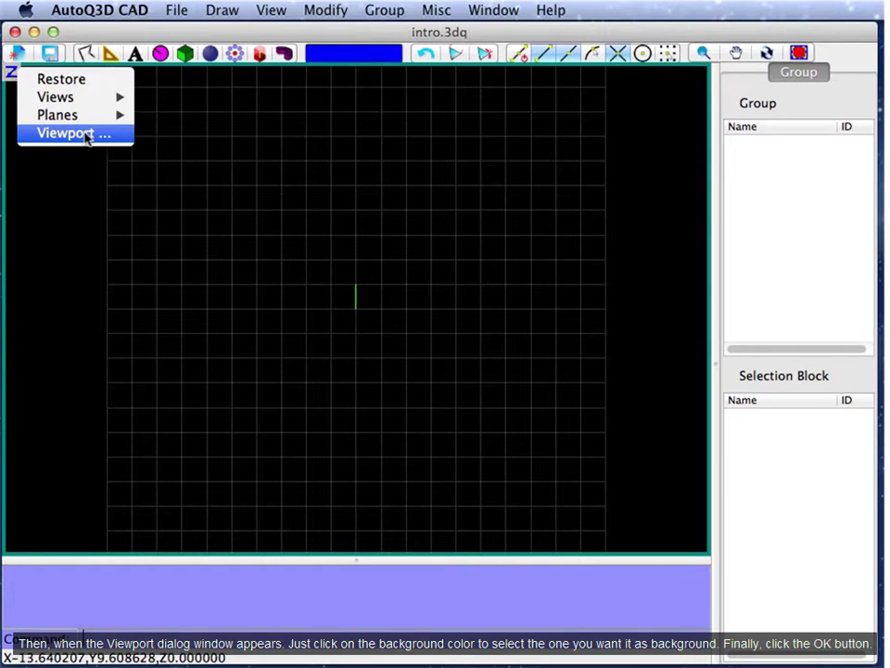
Set the viewport background colour to 192,192,192 and the grid colour to 127,127,127
click(87, 136)
drag(763, 296, 516, 175)
click(599, 260)
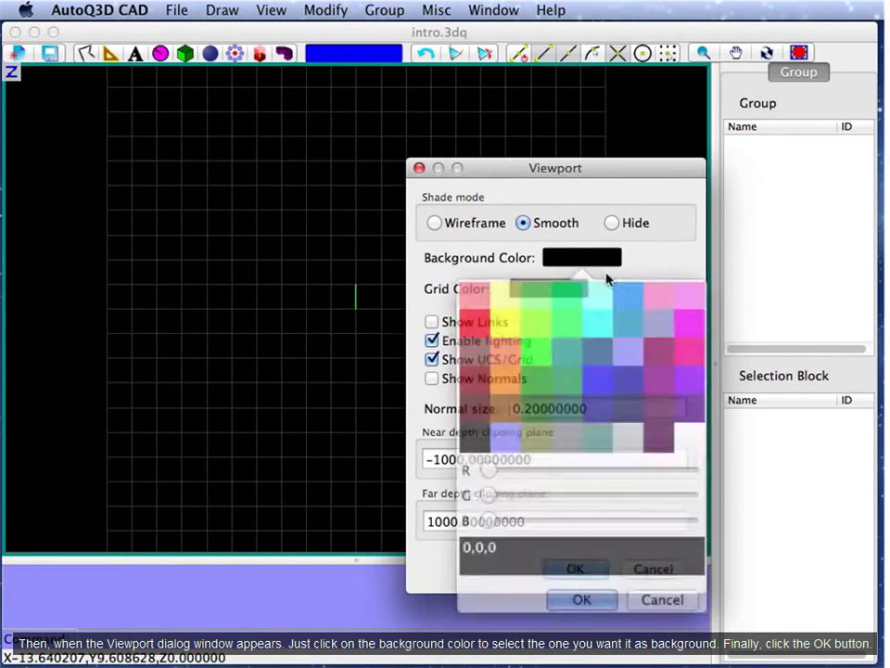
click(629, 428)
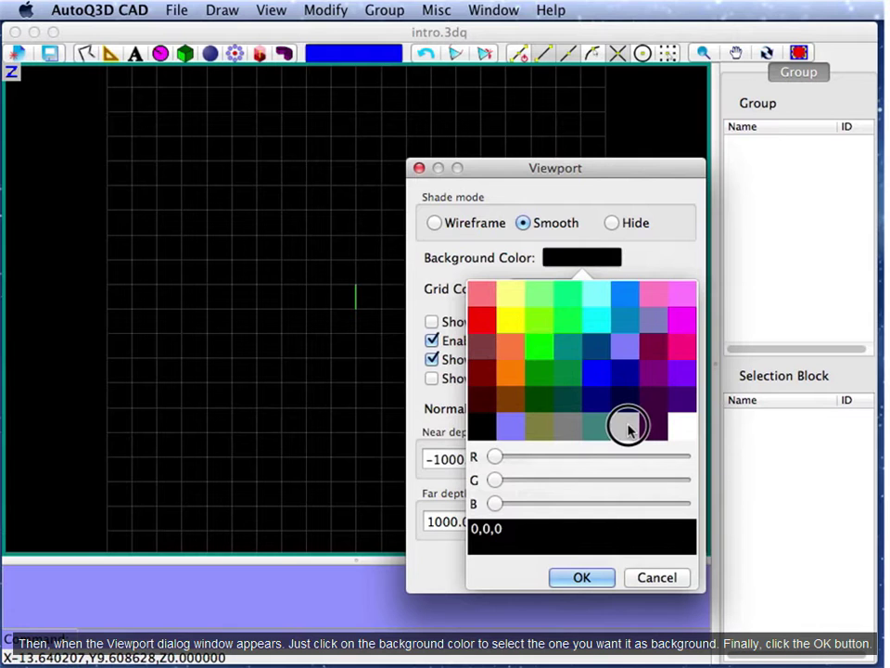
click(600, 579)
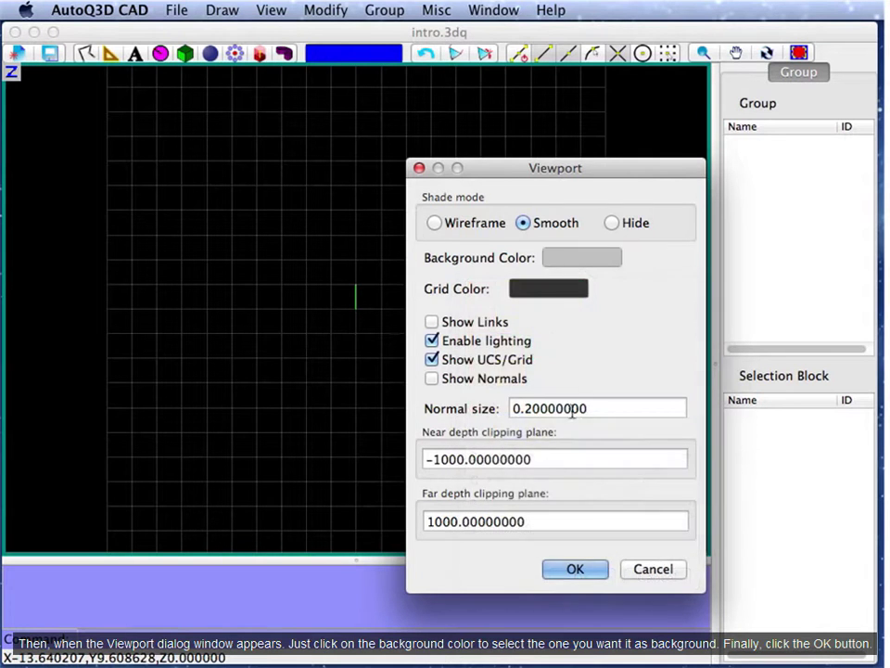
click(533, 294)
click(534, 458)
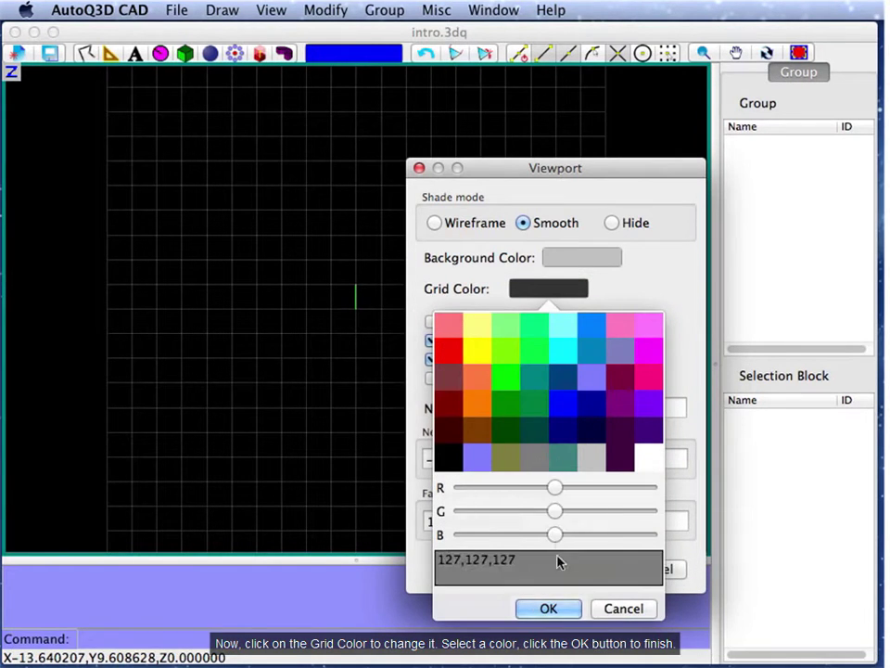
click(550, 608)
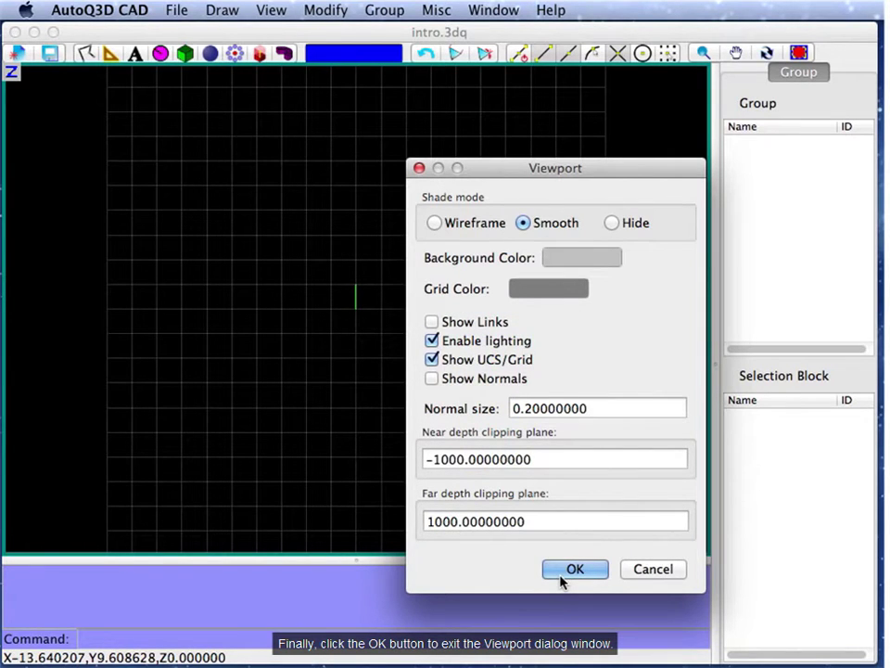
click(574, 569)
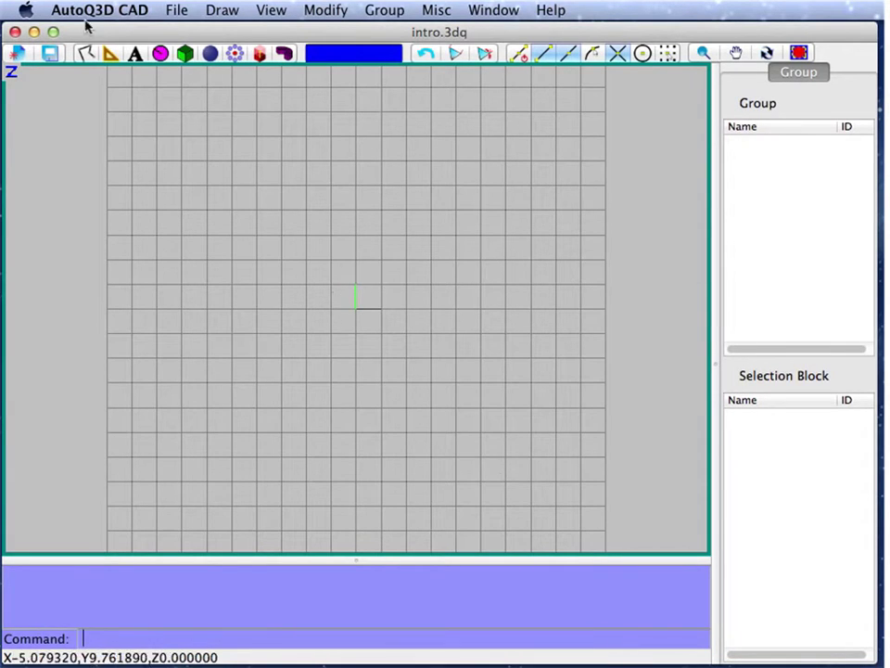
click(85, 53)
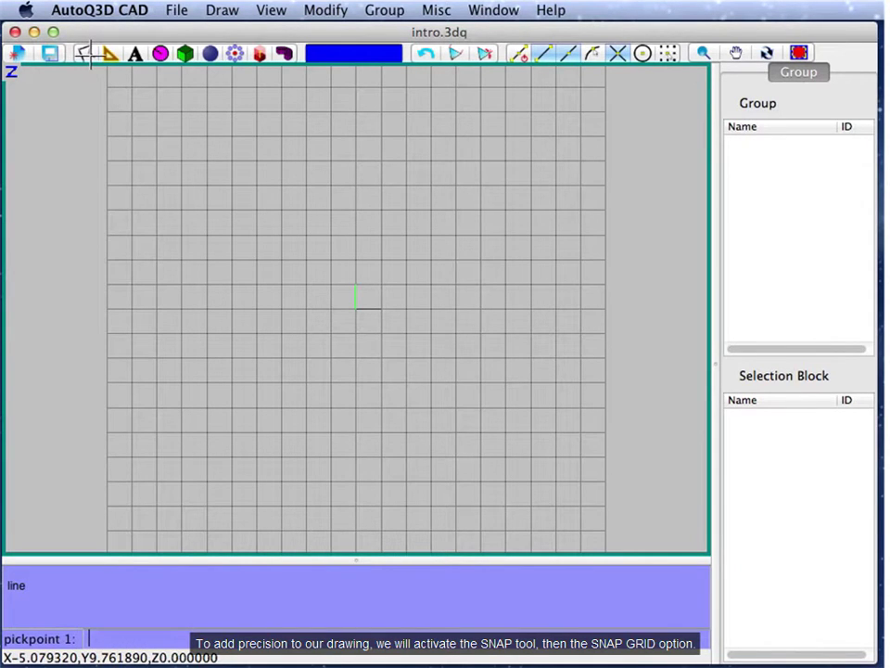
With Snap and Snap Grid on, draw a 5-unit line right from the origin, then a short rise
click(522, 53)
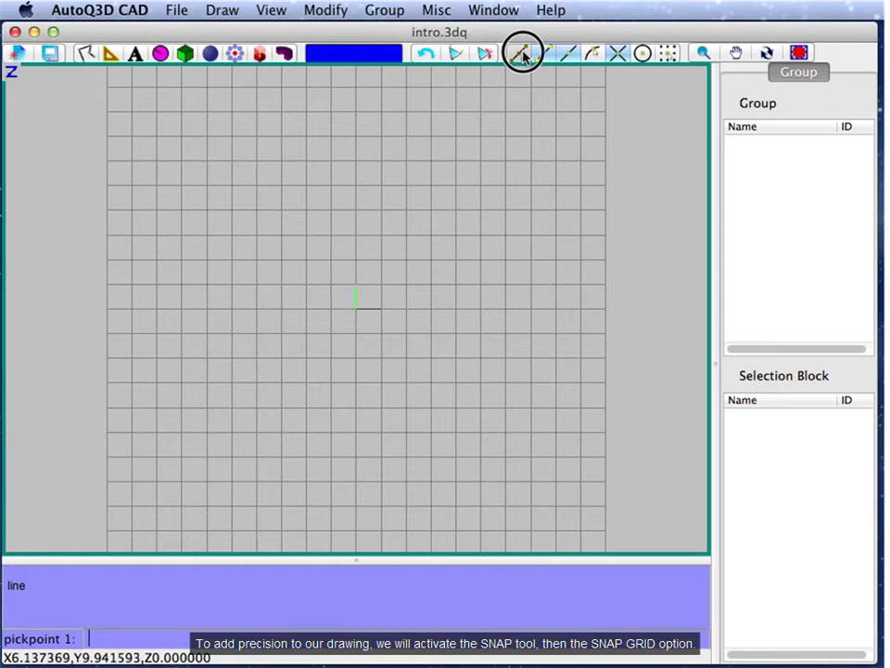
click(669, 55)
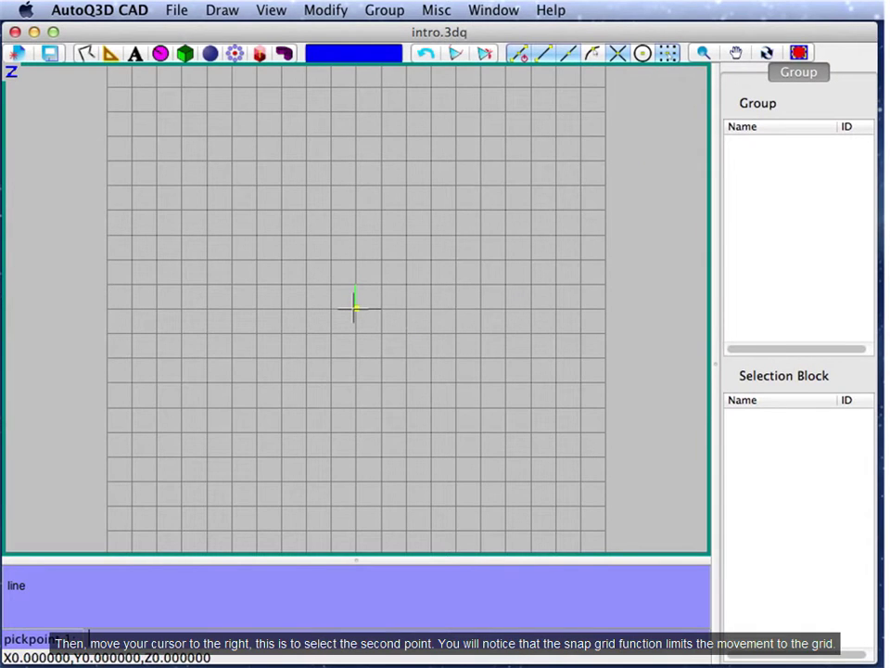
click(356, 309)
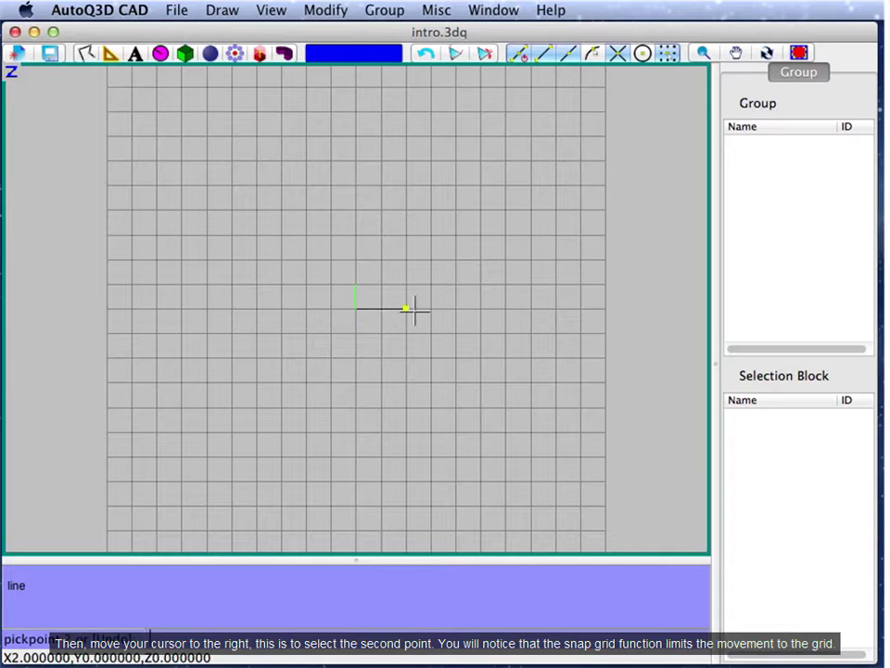
click(476, 309)
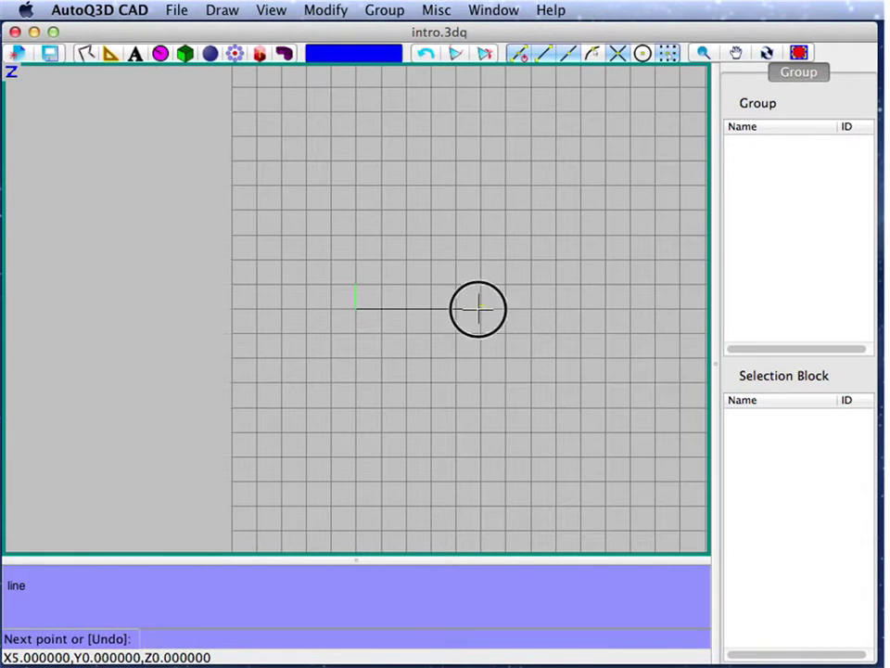
click(478, 263)
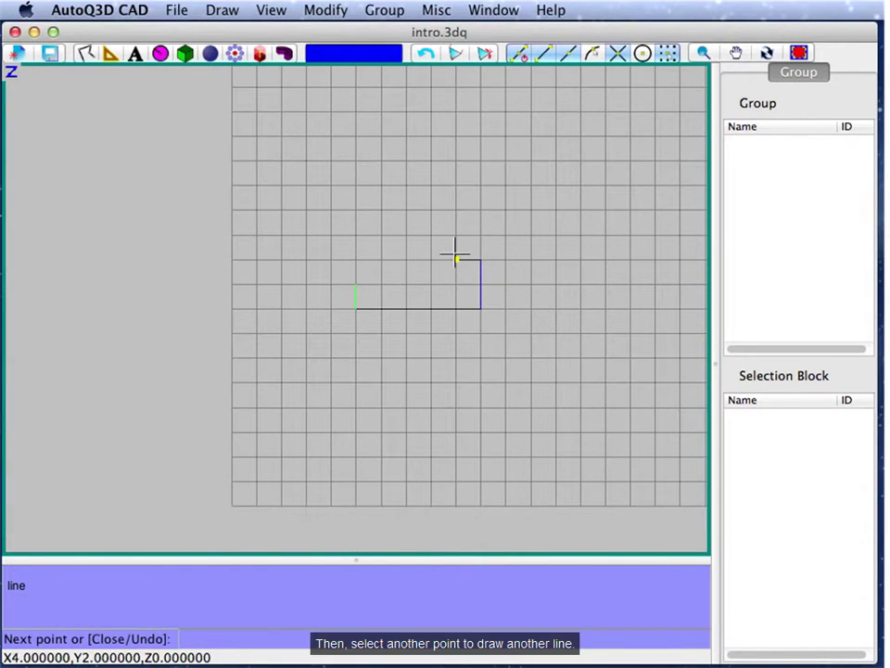
click(327, 10)
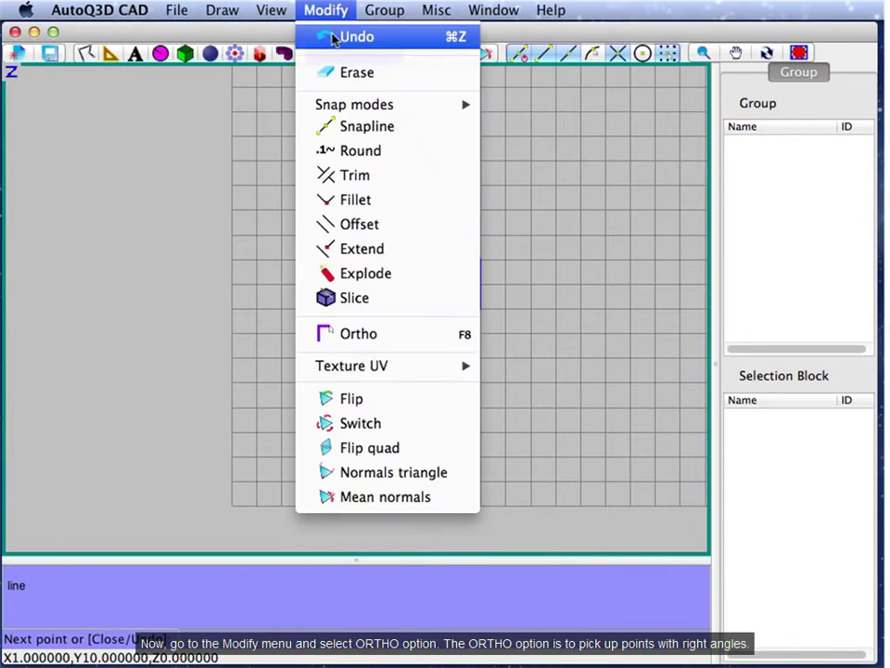
Turn on Ortho and continue the outline with 1.5-unit and 2-unit segments
click(427, 341)
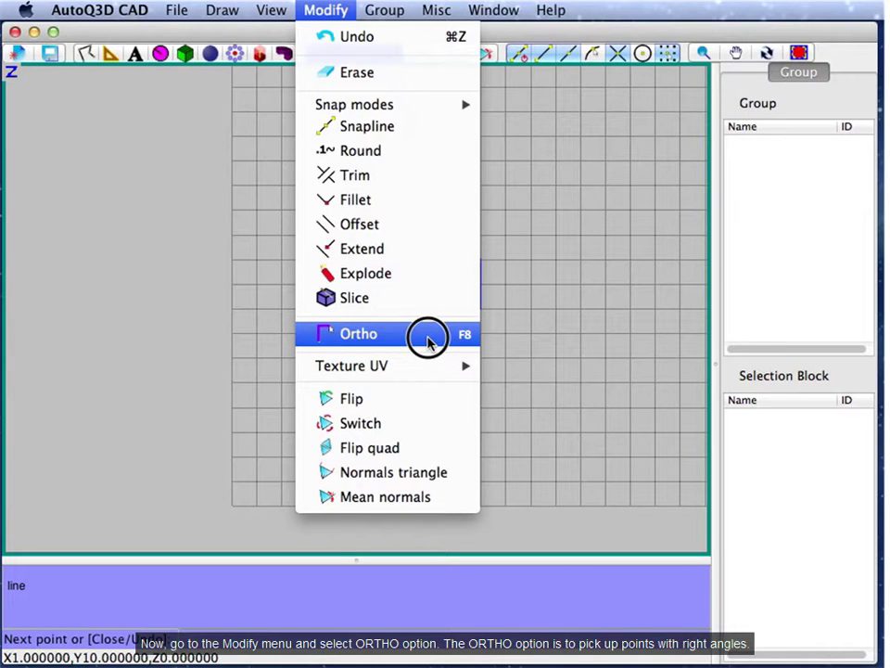
click(417, 260)
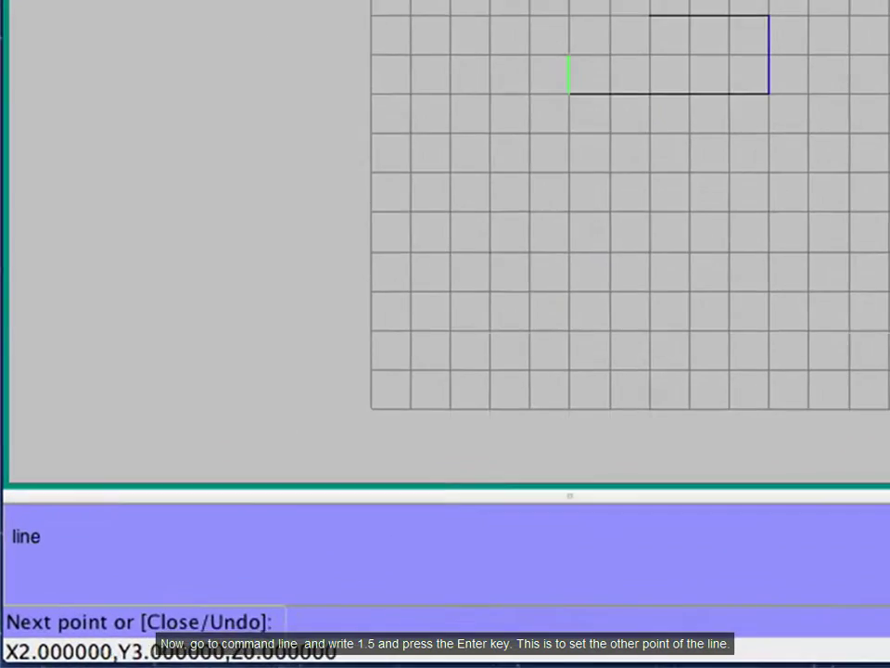
text(1.5)
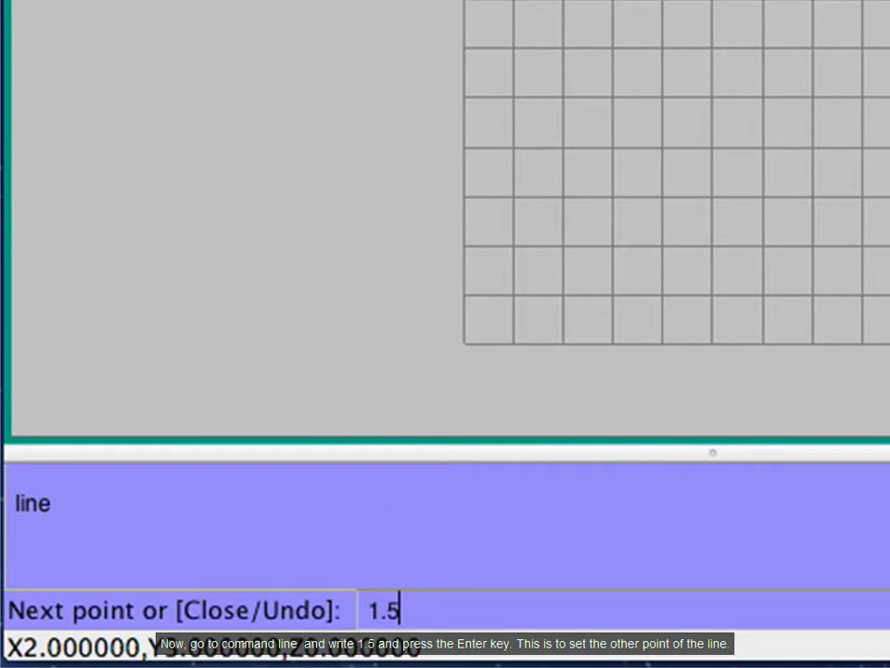
key(Return)
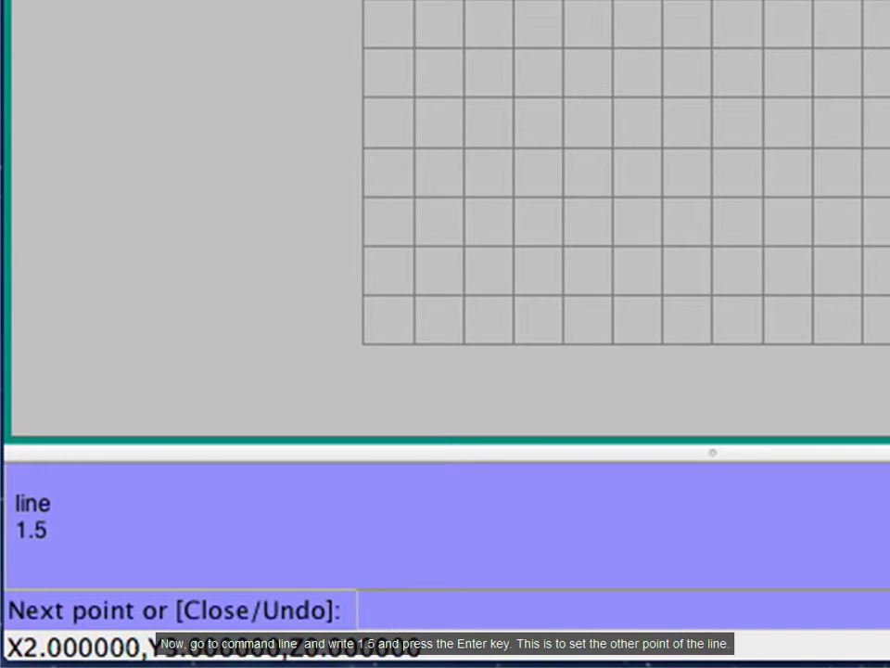
text(2)
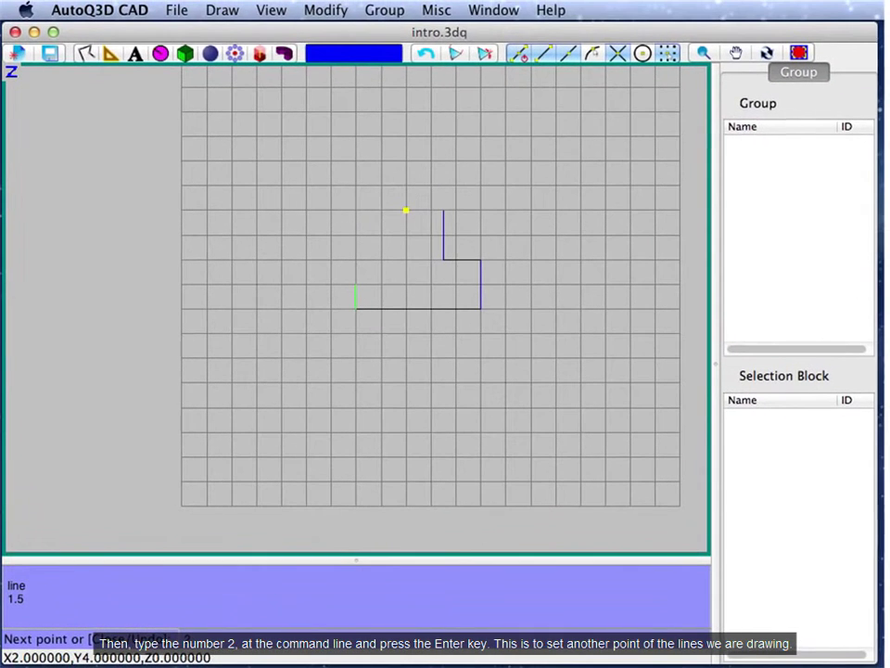
key(Return)
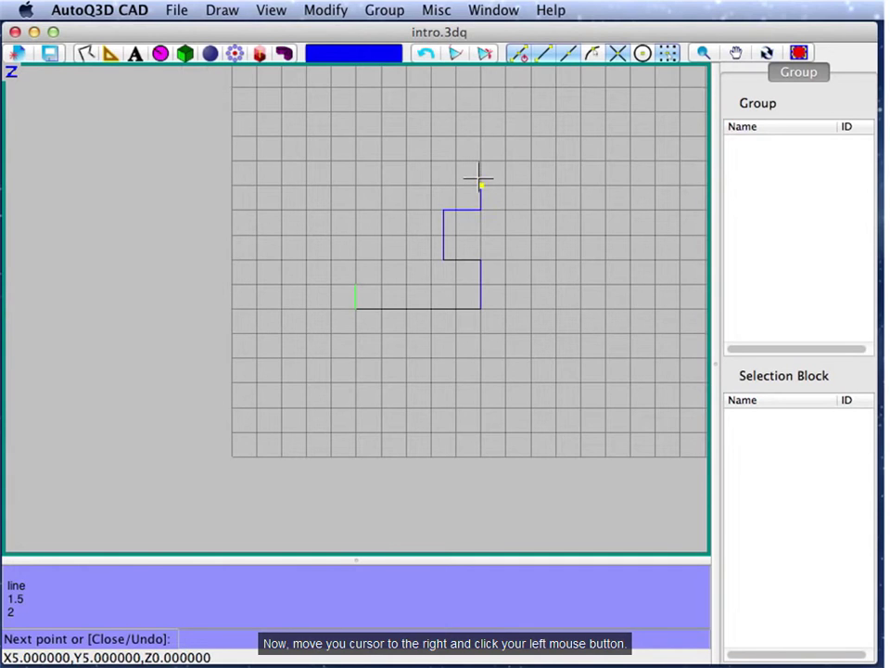
Extend the outline up to height 6, draw the top edge to X0 Y6, and close it
click(479, 165)
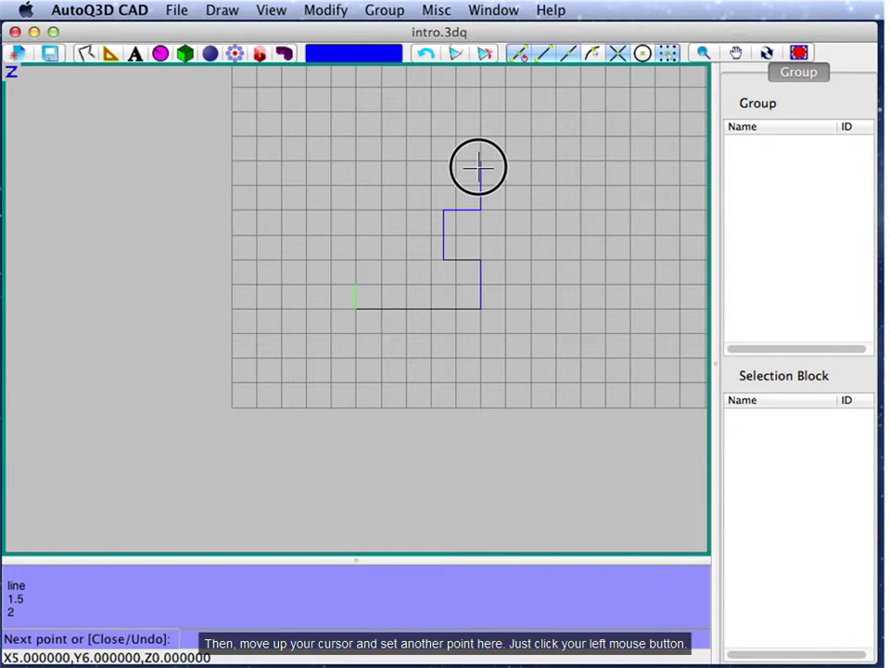
click(349, 167)
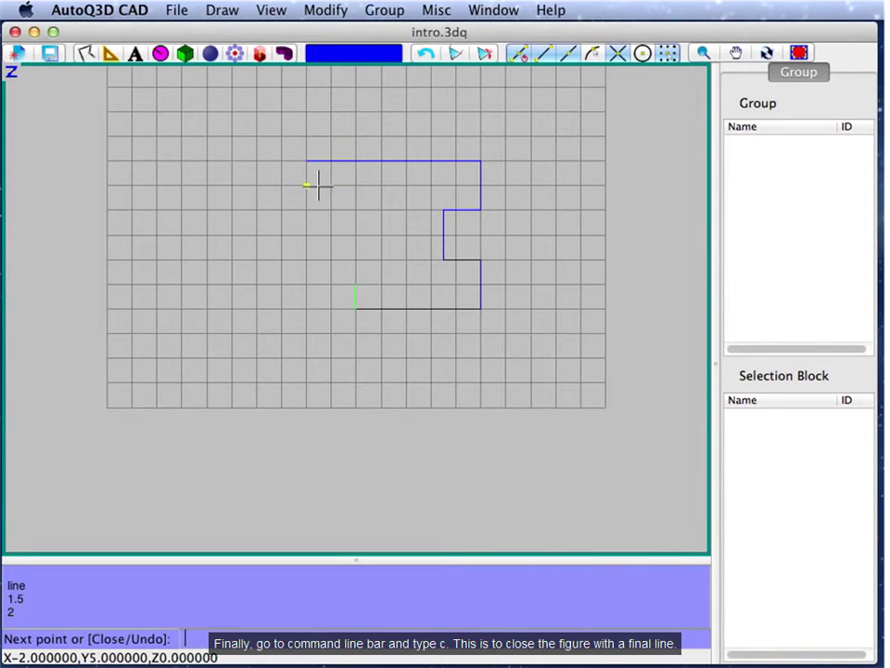
text(c)
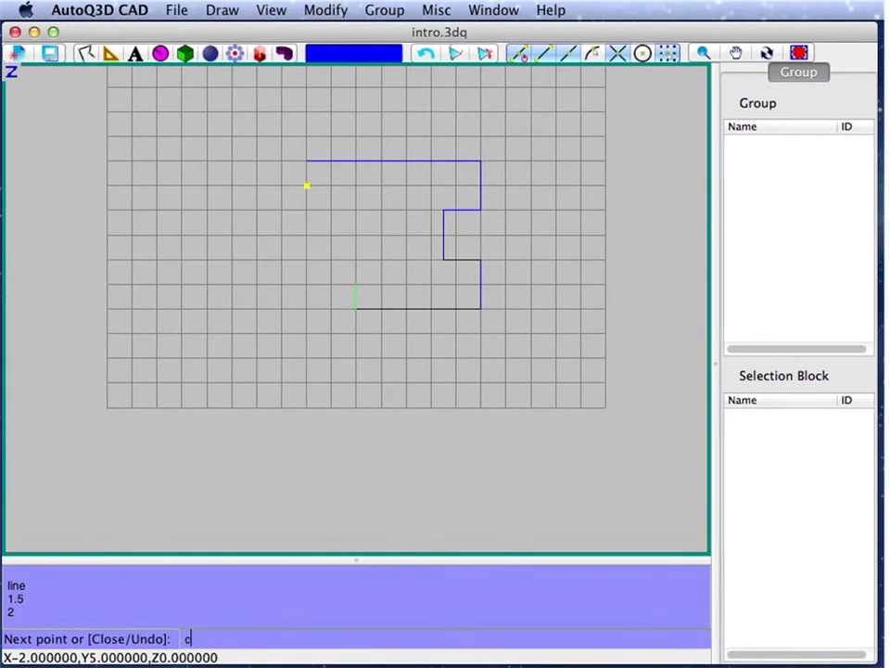
key(Return)
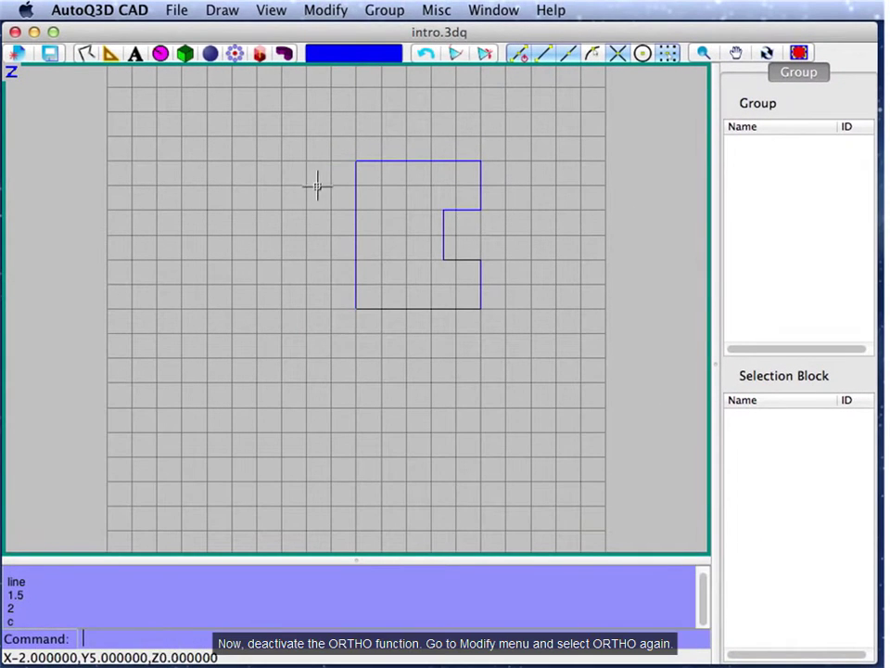
Turn off Ortho and draw the roof from the top-right corner via @3<150 to the top-left corner
click(336, 12)
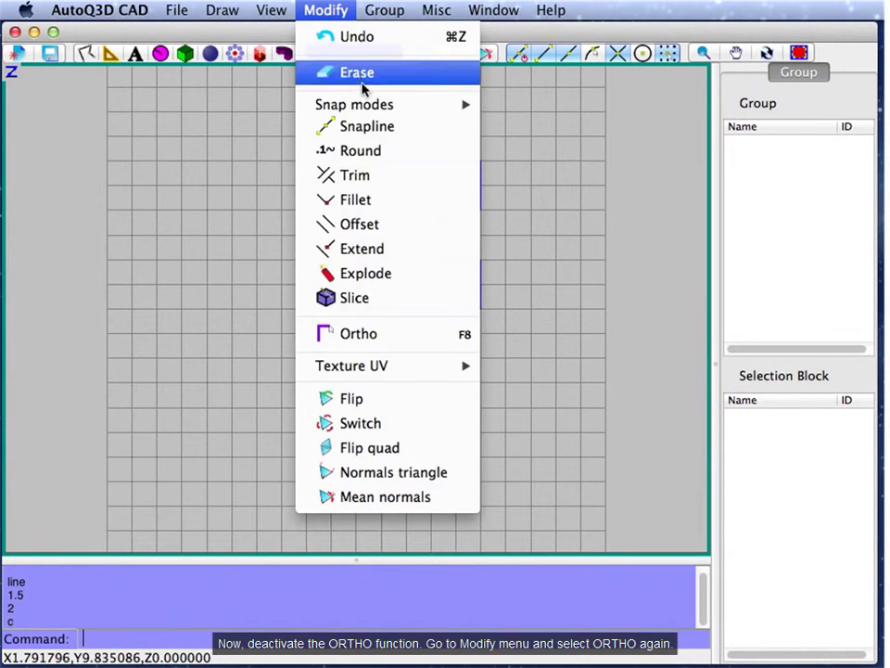
click(388, 336)
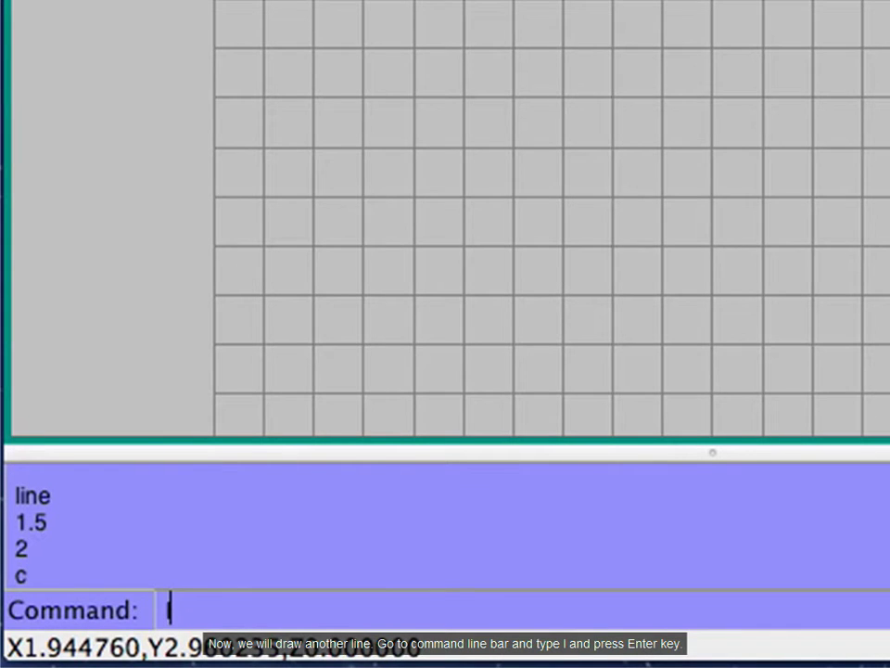
text(l)
key(Return)
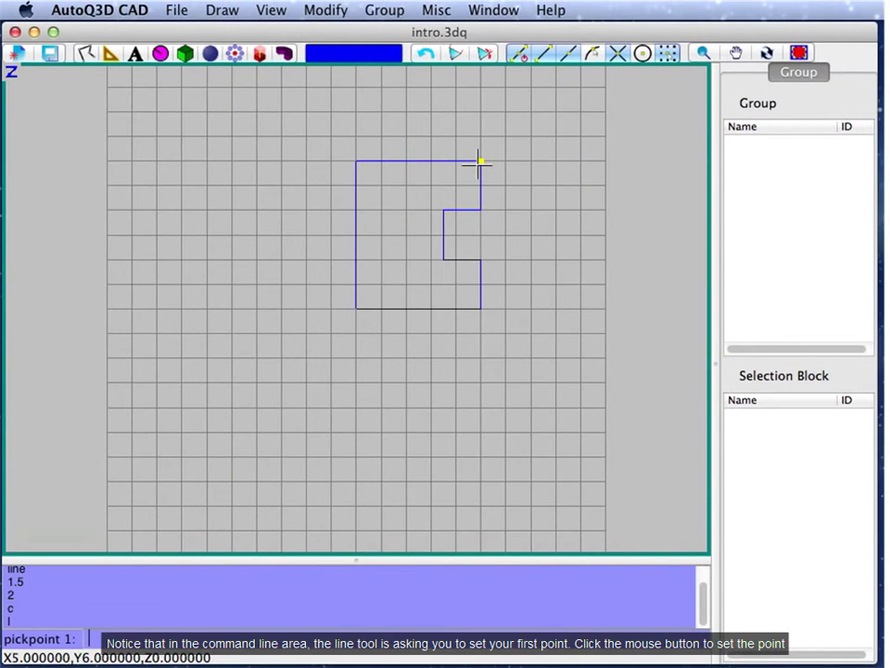
click(479, 163)
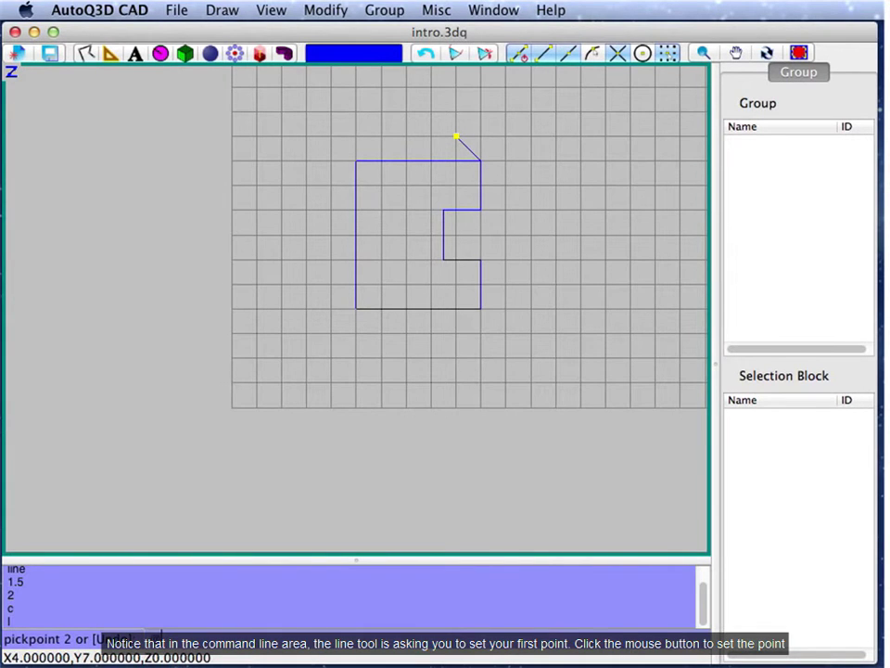
text(@3<15)
text(0)
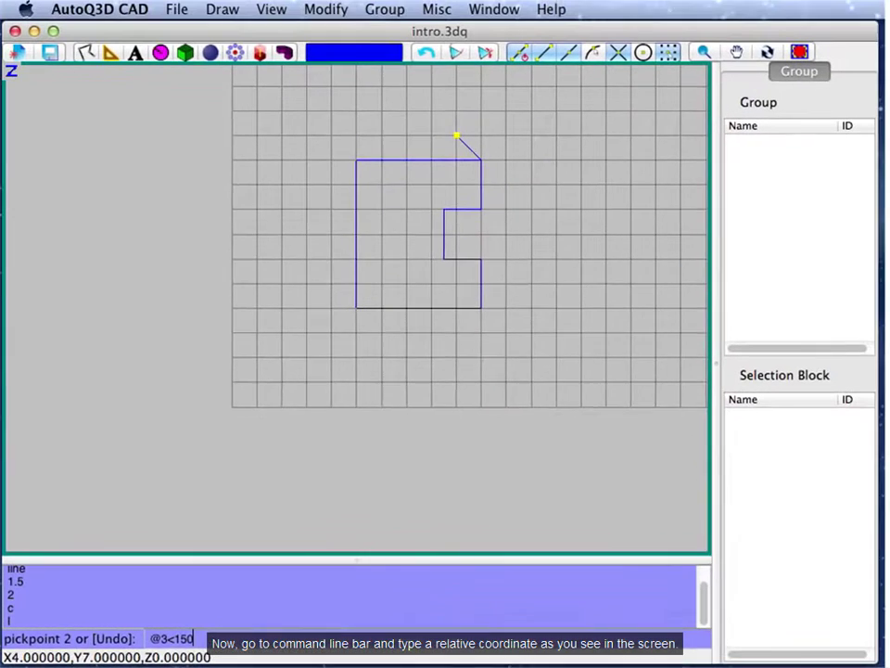
key(Return)
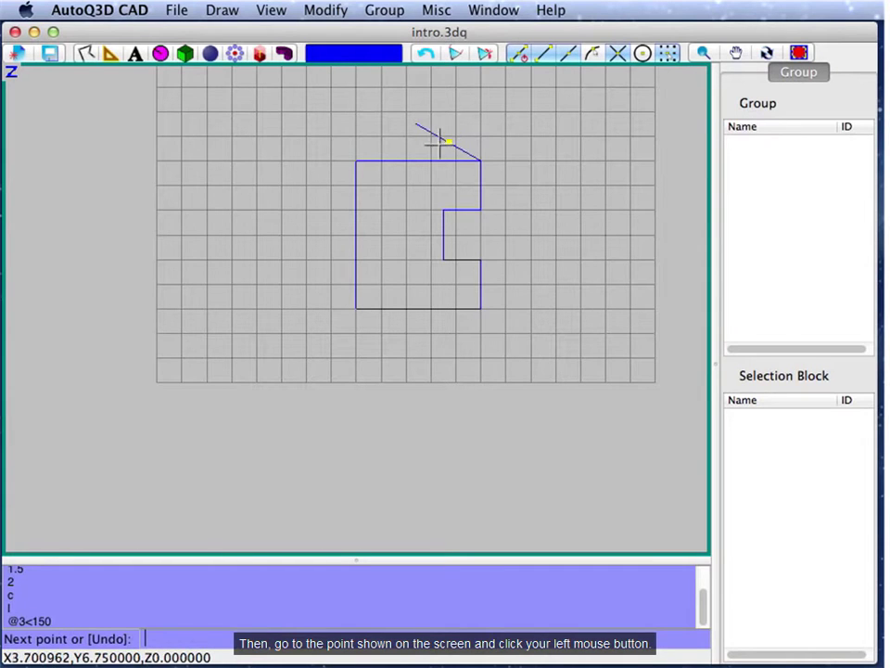
click(356, 160)
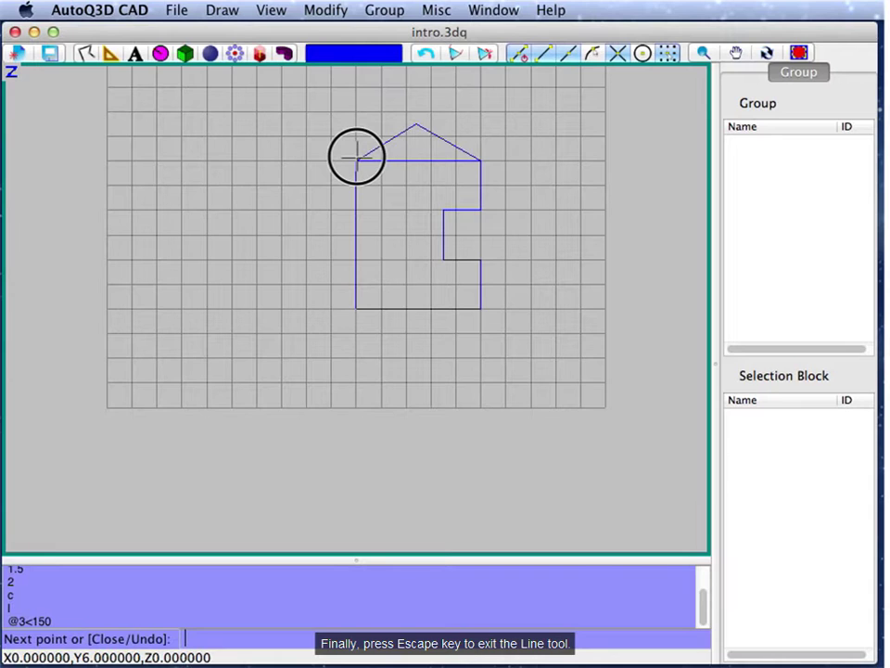
key(Escape)
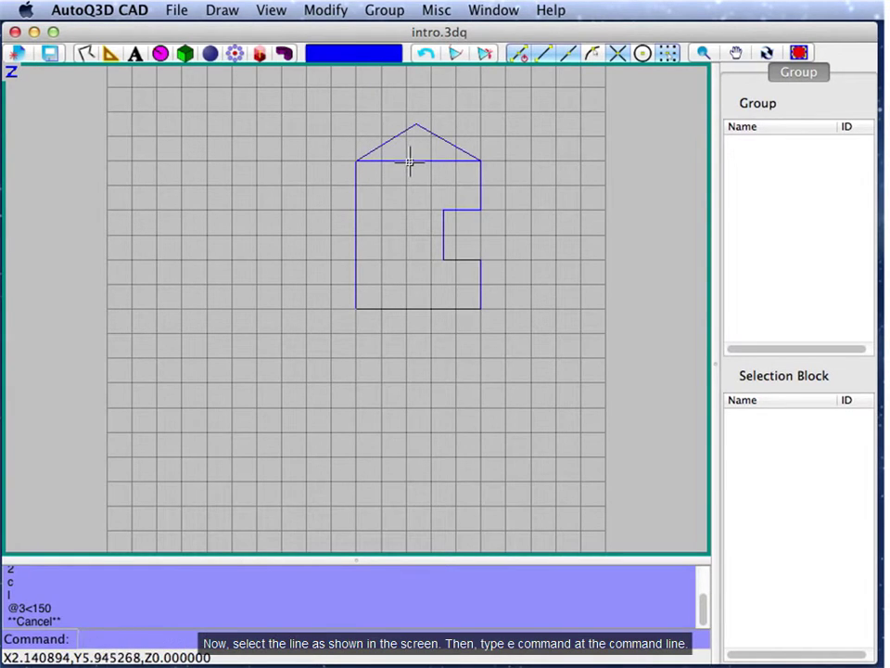
Erase the horizontal roof-base line with the e command
click(410, 160)
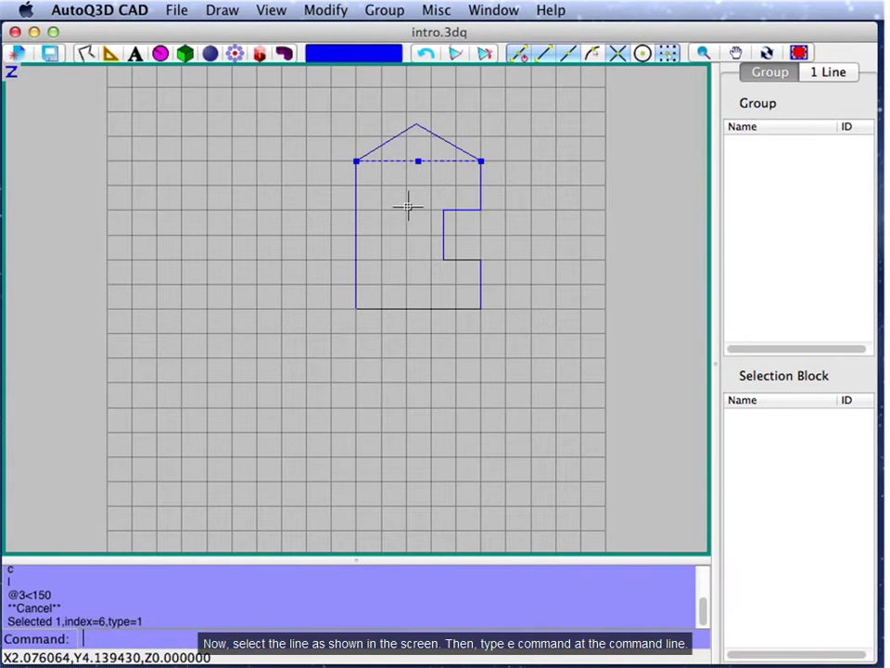
text(e)
key(Return)
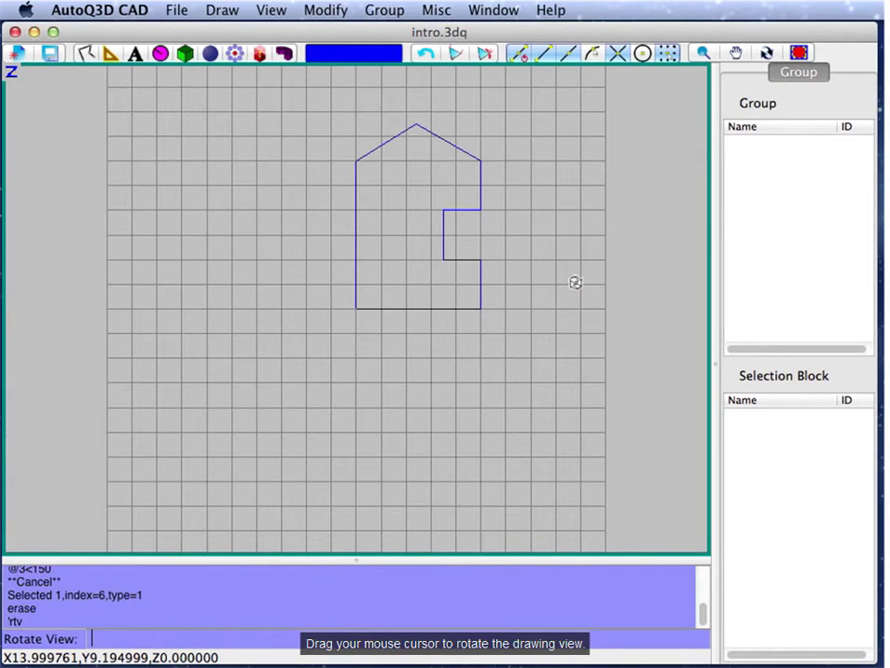
Rotate the view to see the house outline in 3-D perspective
mouse_move(575, 282)
mouse_down()
mouse_move(570, 288)
mouse_move(542, 236)
mouse_move(580, 193)
mouse_move(610, 198)
mouse_up()
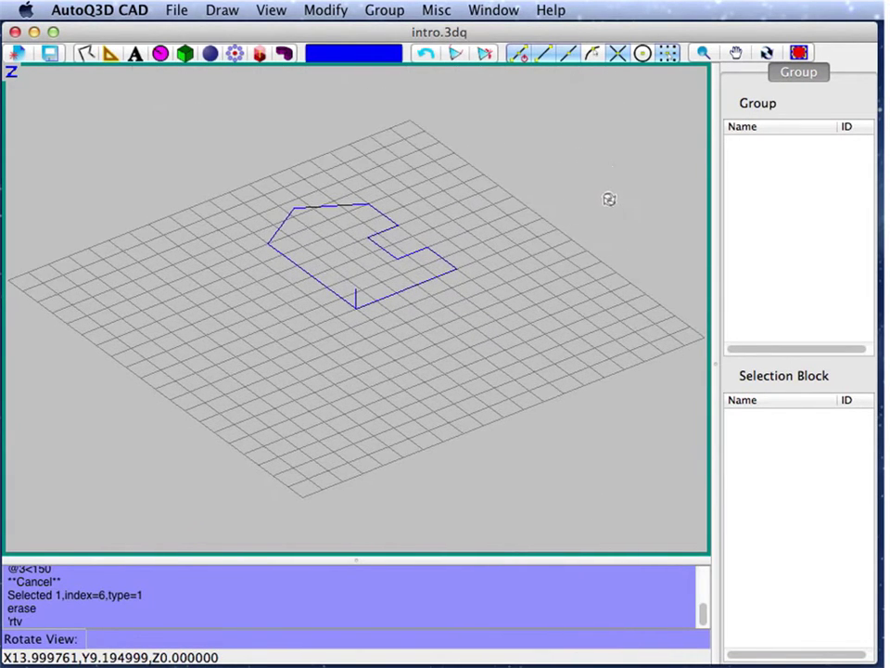
click(734, 54)
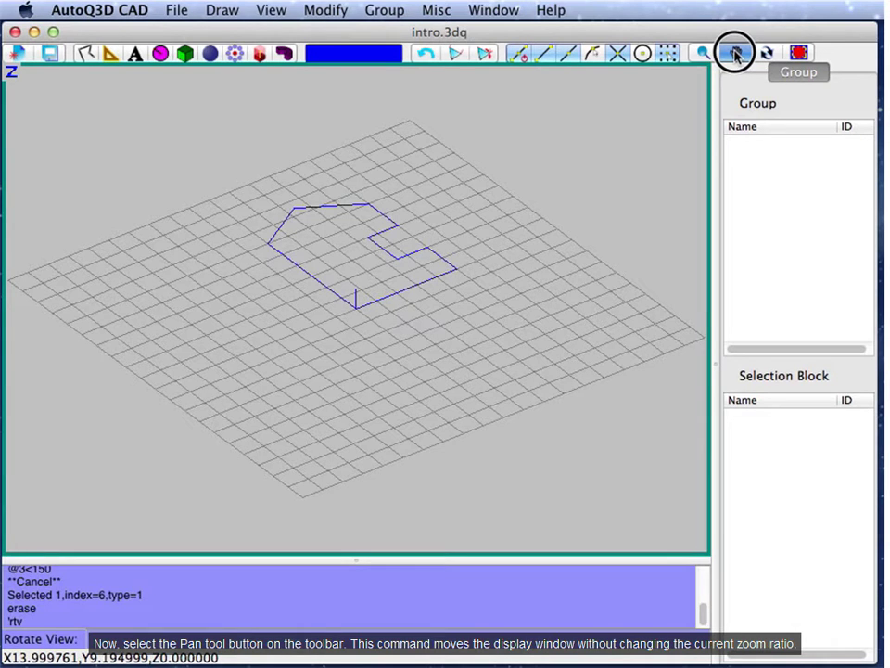
Pan the drawing down and zoom in on the house outline
click(735, 54)
drag(596, 180, 584, 246)
click(704, 55)
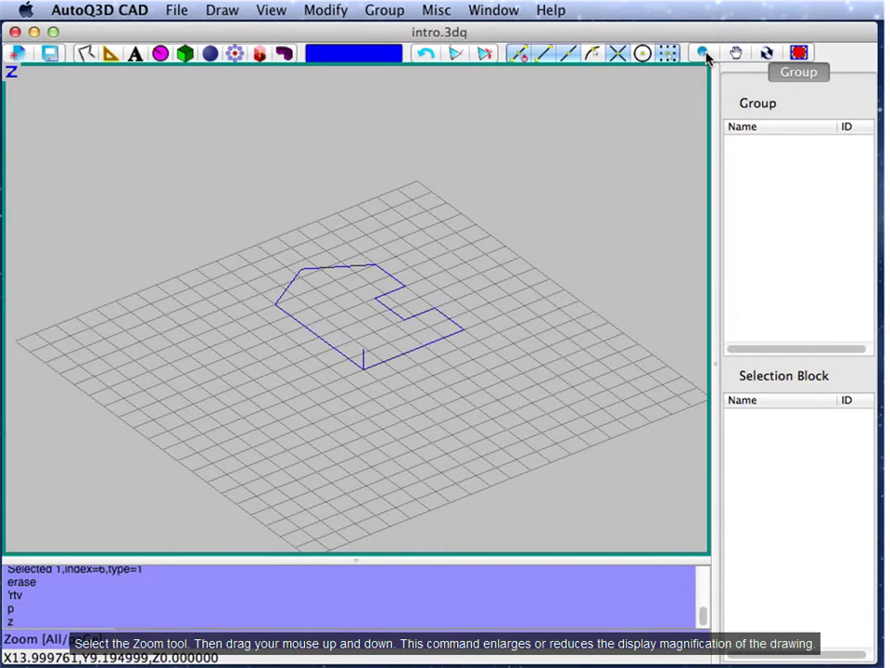
drag(524, 388, 524, 162)
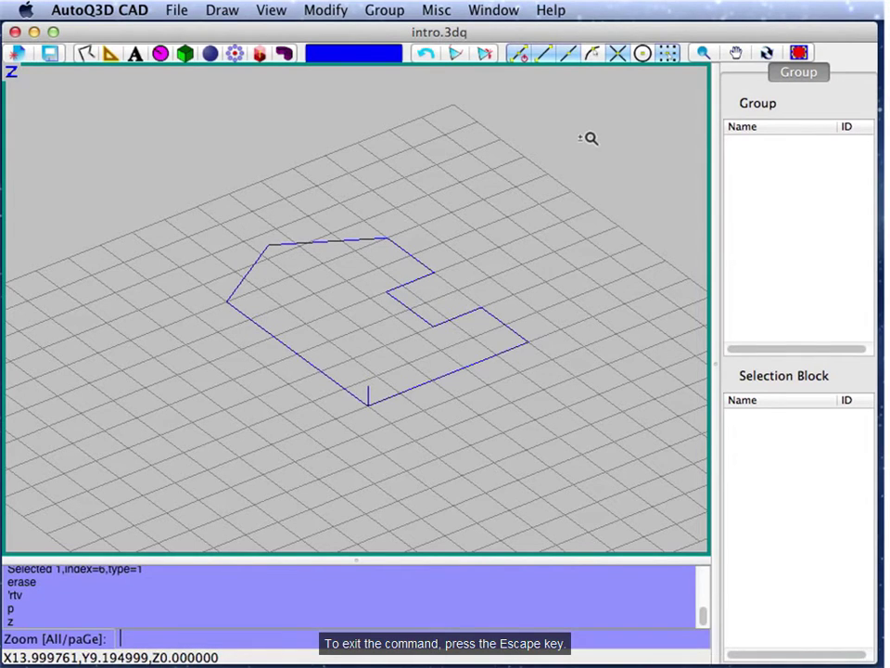
Leave Zoom and window-select all nine house outline lines
key(Escape)
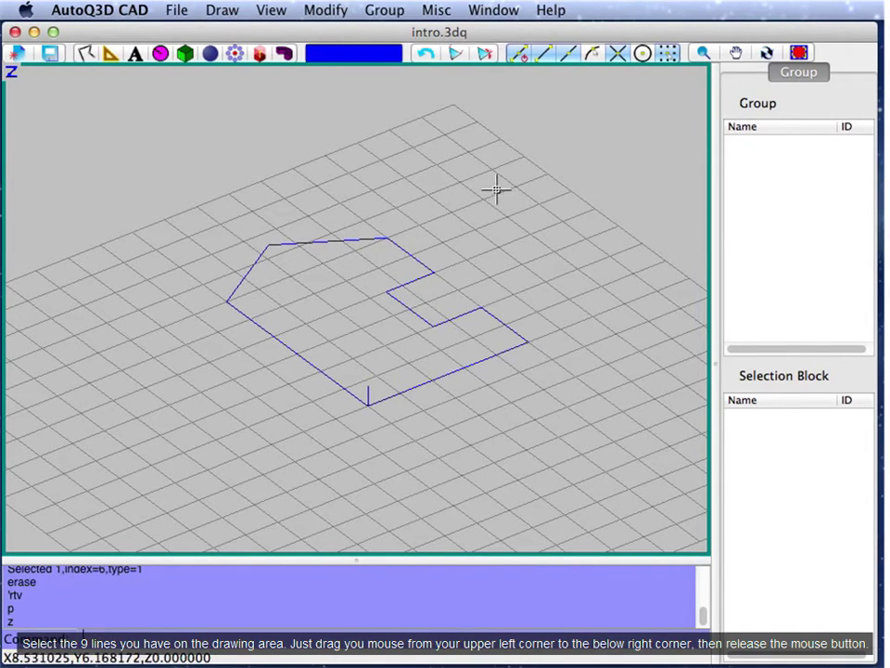
mouse_move(182, 186)
mouse_down()
mouse_move(455, 333)
mouse_move(573, 426)
mouse_move(581, 449)
mouse_up()
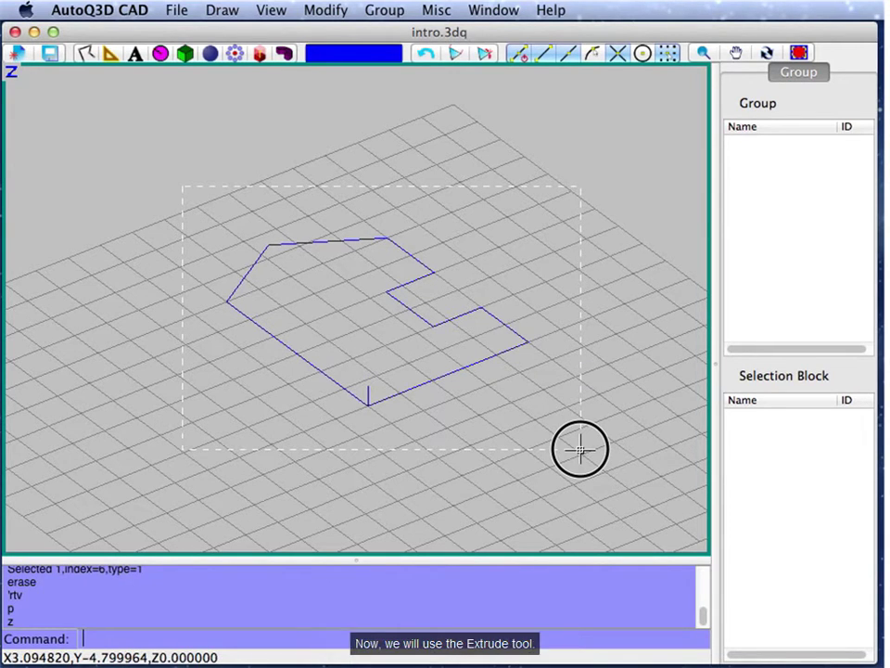
drag(580, 450, 578, 449)
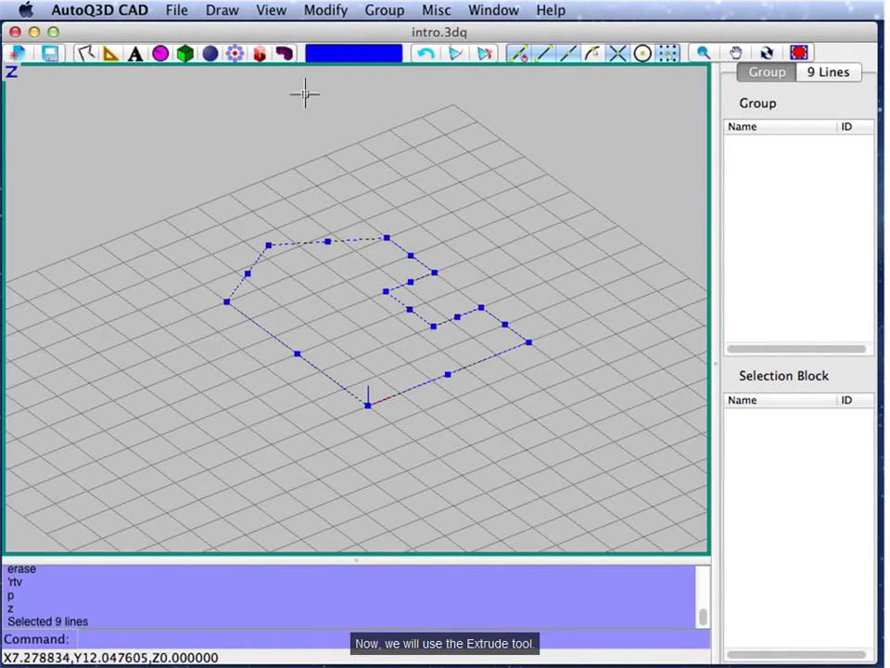
Extrude the selected lines by @0,0,2 into 2-unit-tall walls
click(260, 54)
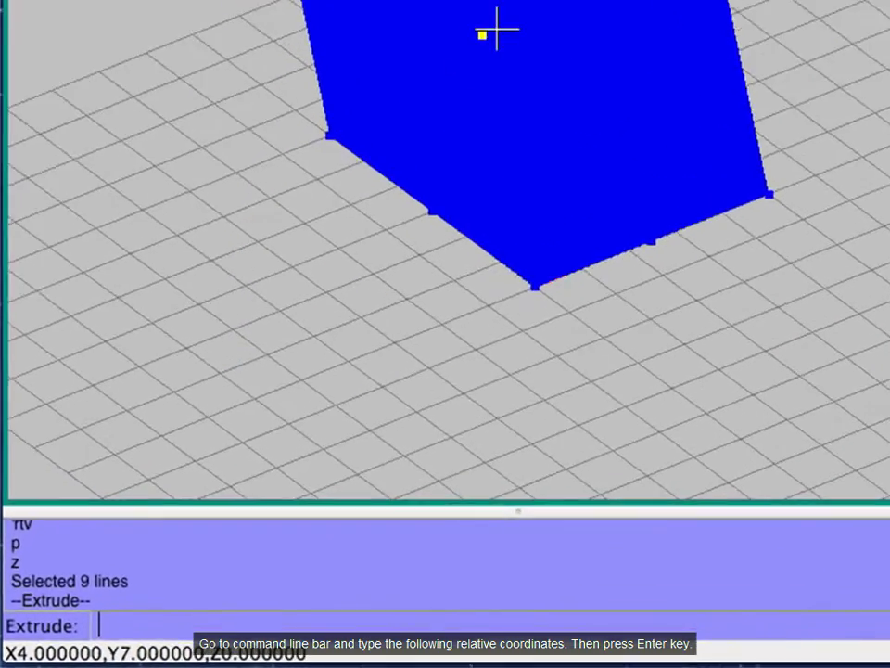
text(@0,0,0)
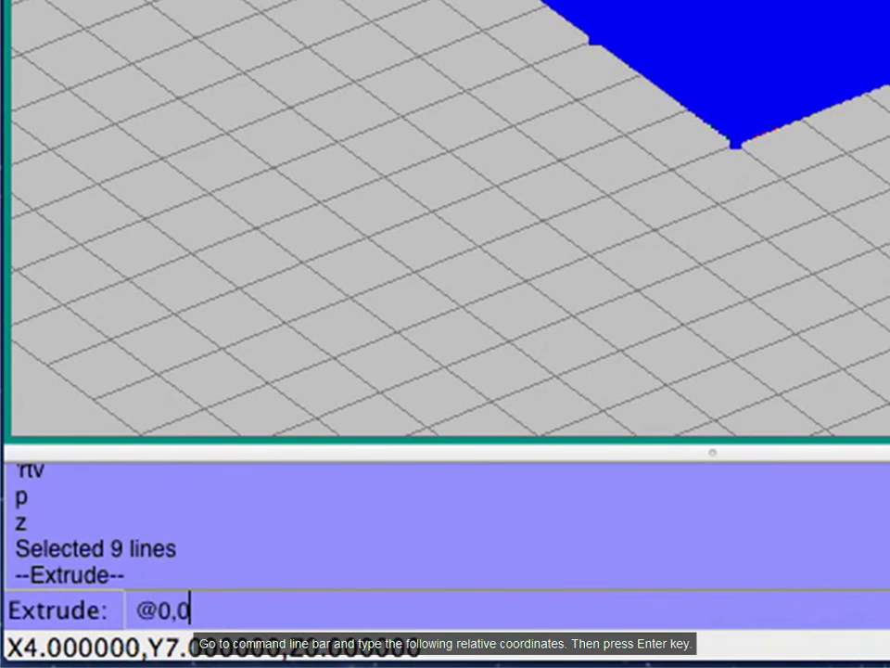
key(BackSpace)
text(2)
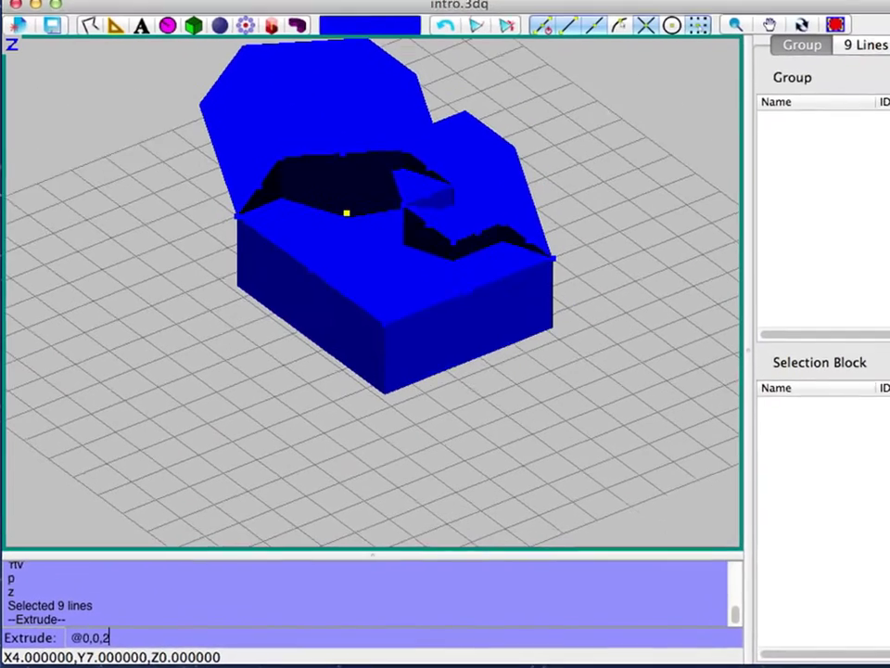
key(Return)
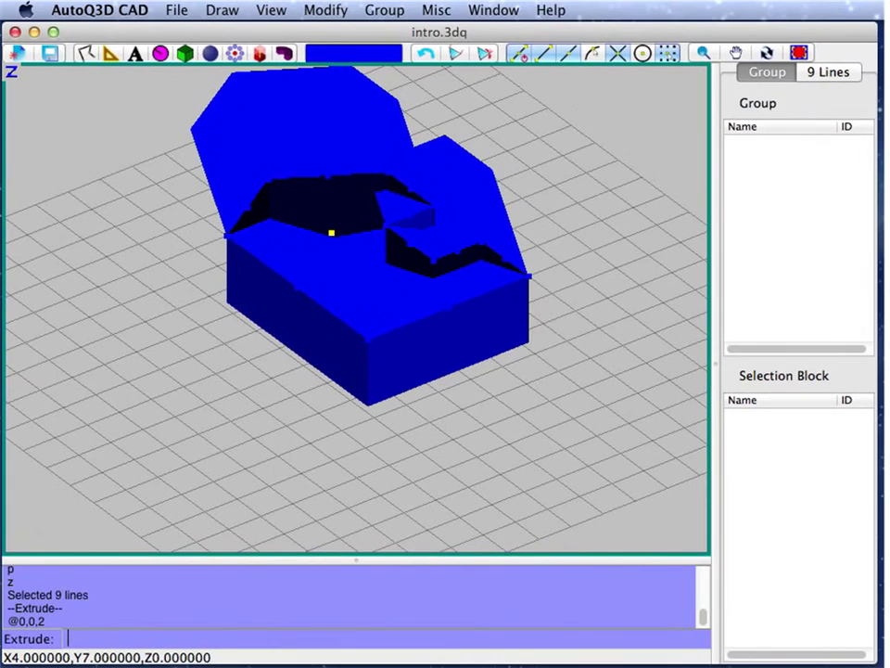
key(Escape)
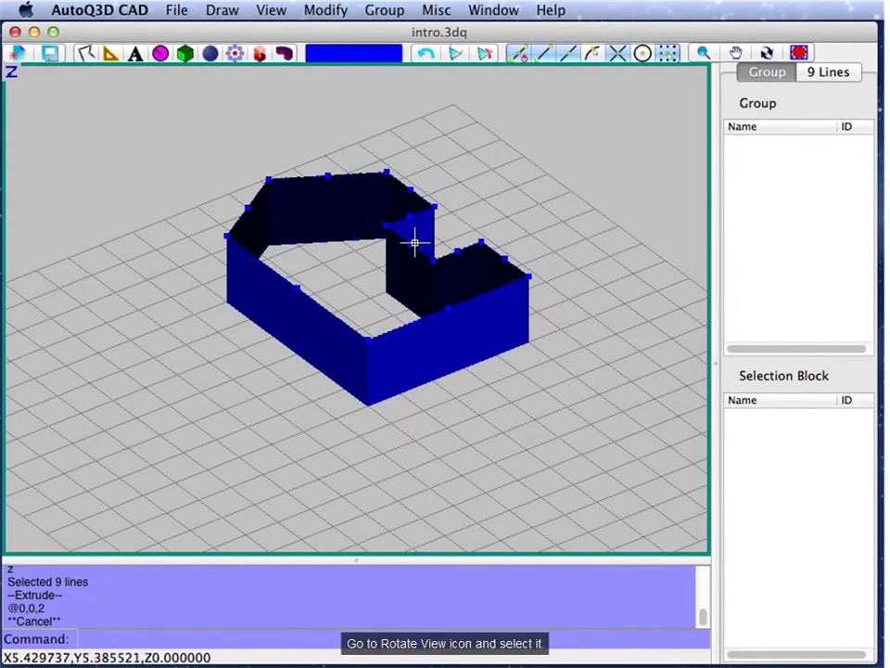
Deselect the walls and orbit the house from a low side angle to an oblique overhead view
key(Escape)
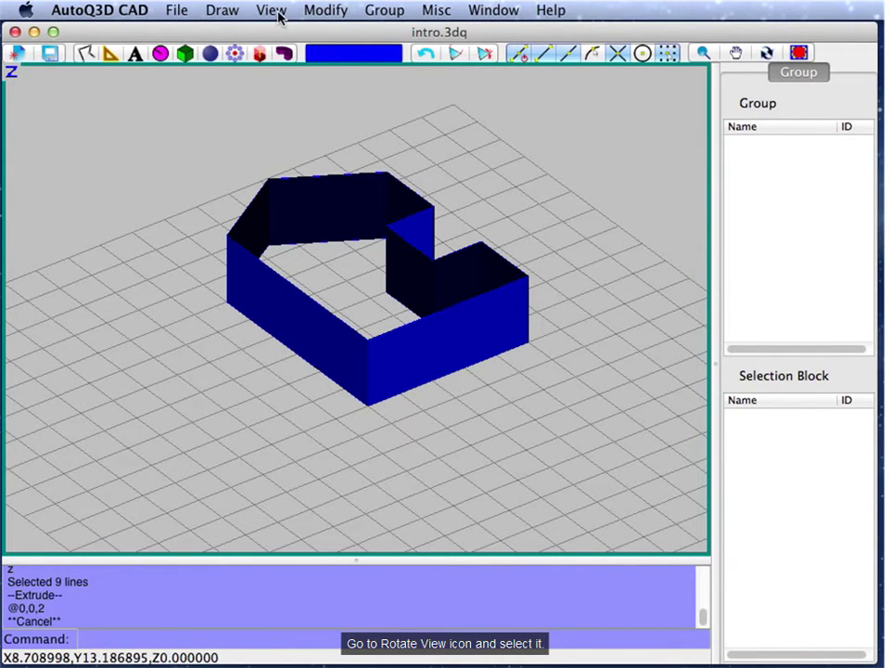
click(770, 53)
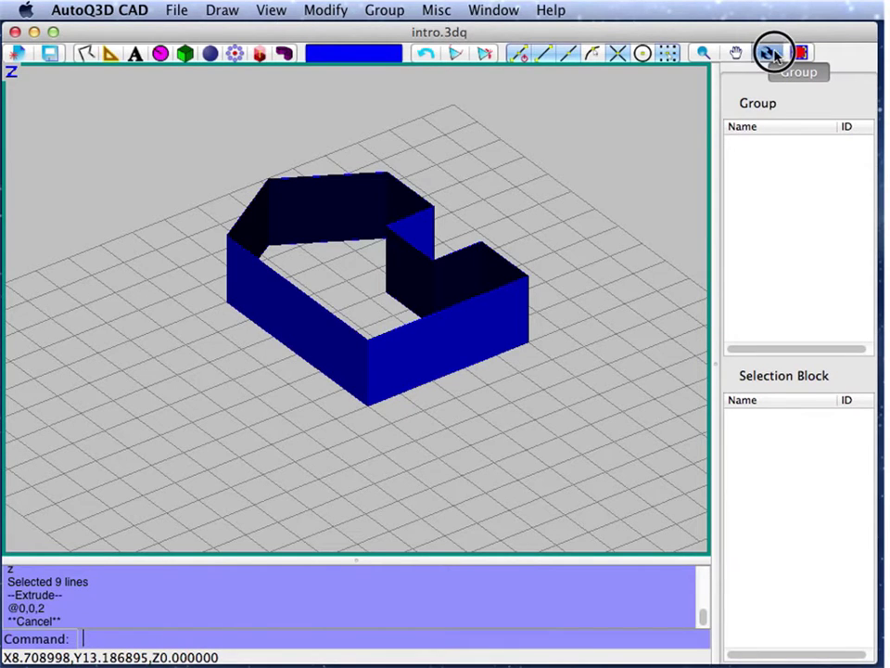
drag(574, 261, 562, 311)
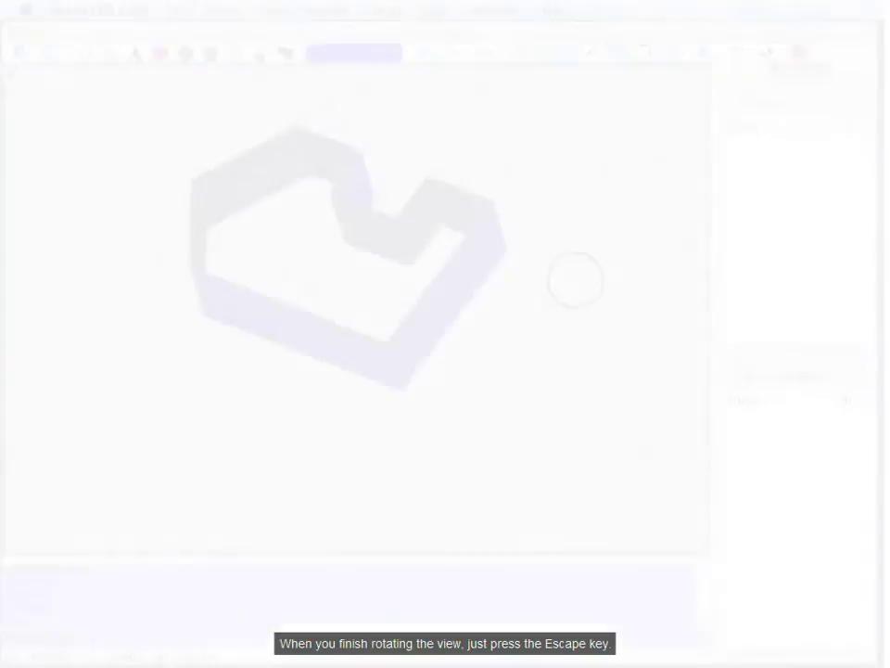
drag(575, 279, 558, 268)
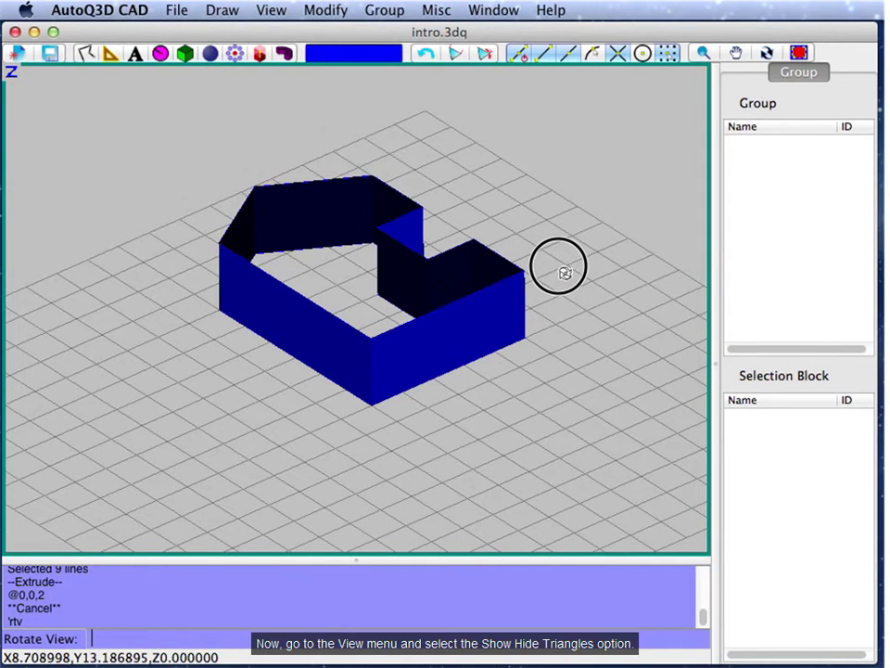
Hide the walls' triangle faces with View > Show/Hide > Triangles, leaving wireframe outlines
key(Escape)
click(271, 9)
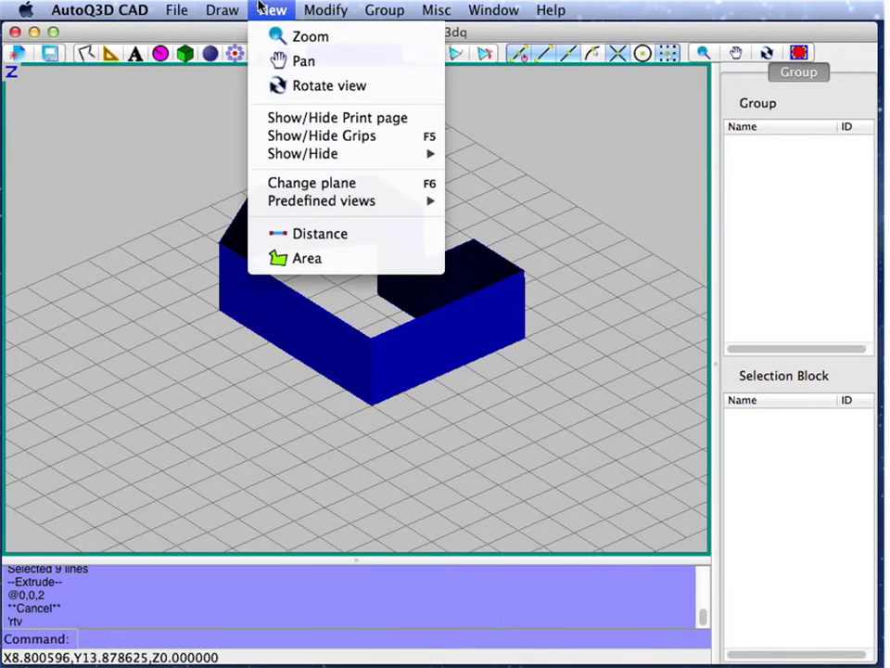
mouse_move(399, 158)
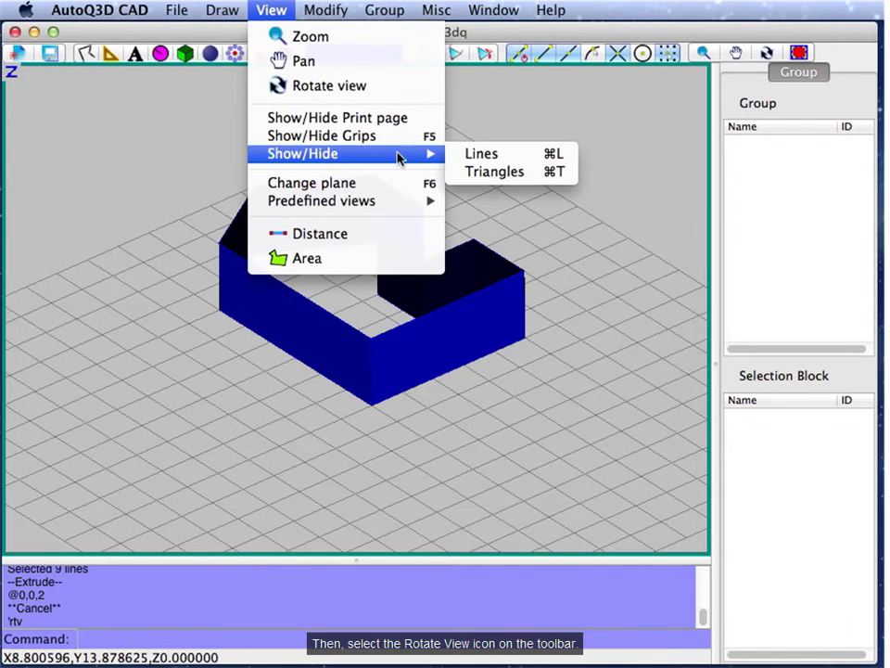
click(503, 177)
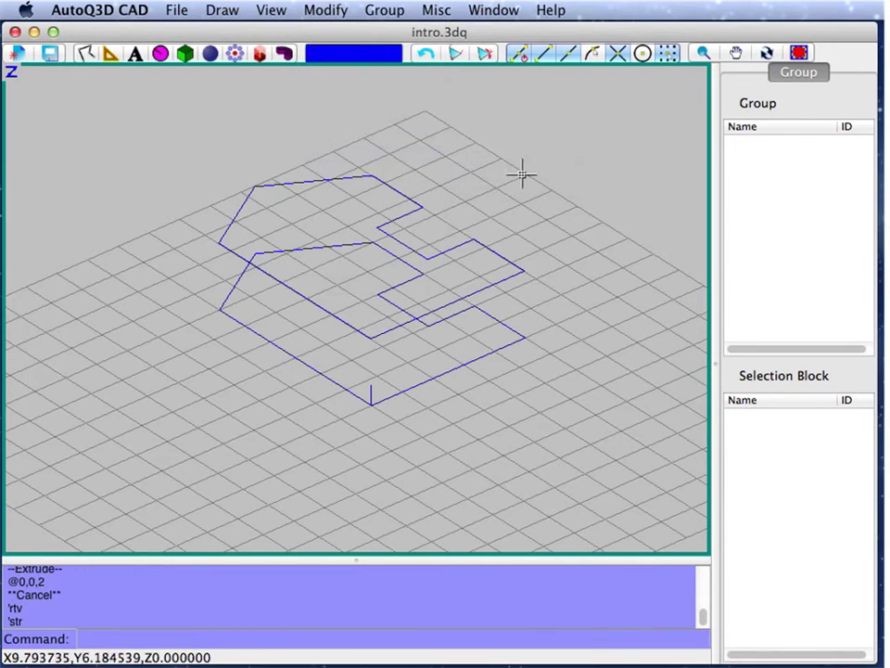
click(766, 53)
Turn the view edge-on, window-select the nine raised outline lines and erase them with E
drag(614, 264, 581, 246)
drag(242, 262, 558, 341)
text(e)
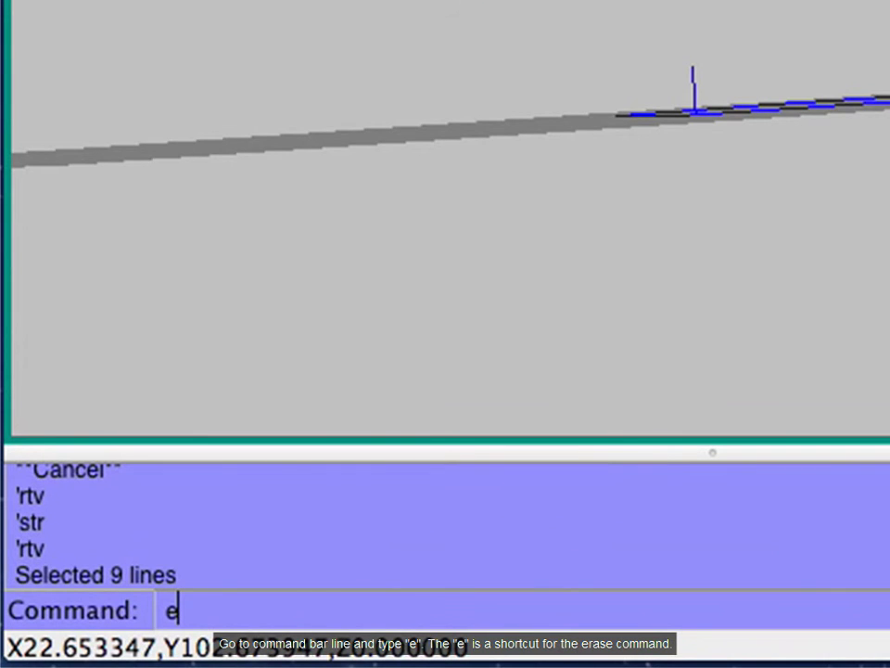
key(Return)
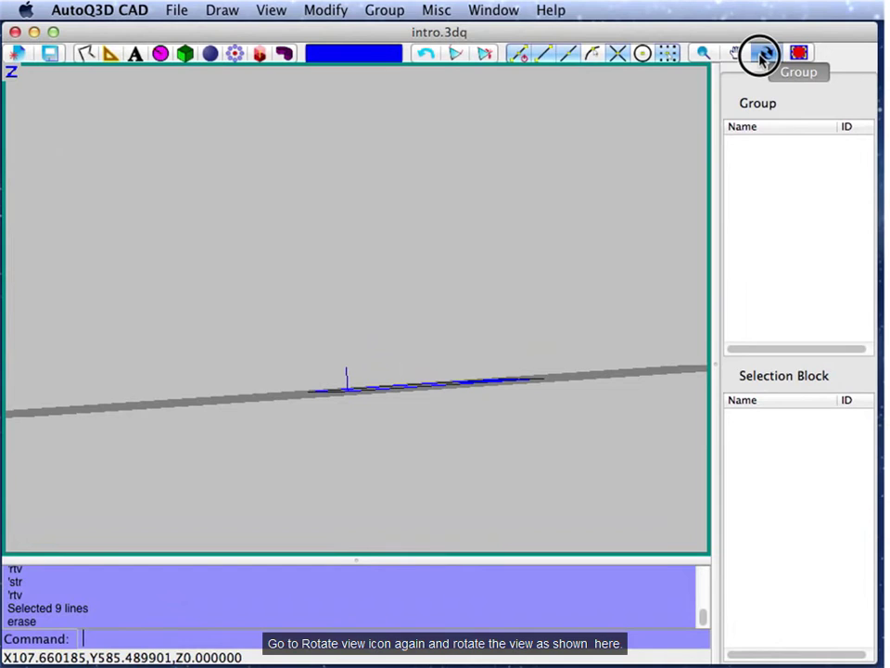
Orbit back to an oblique overhead view and turn the wall triangle faces back on
click(760, 57)
drag(370, 261, 384, 292)
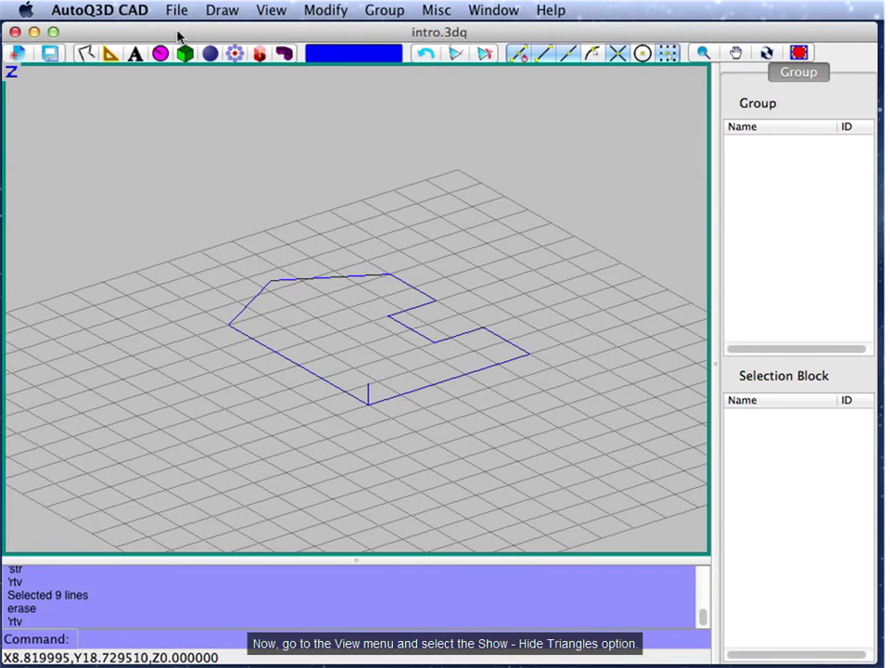
click(213, 11)
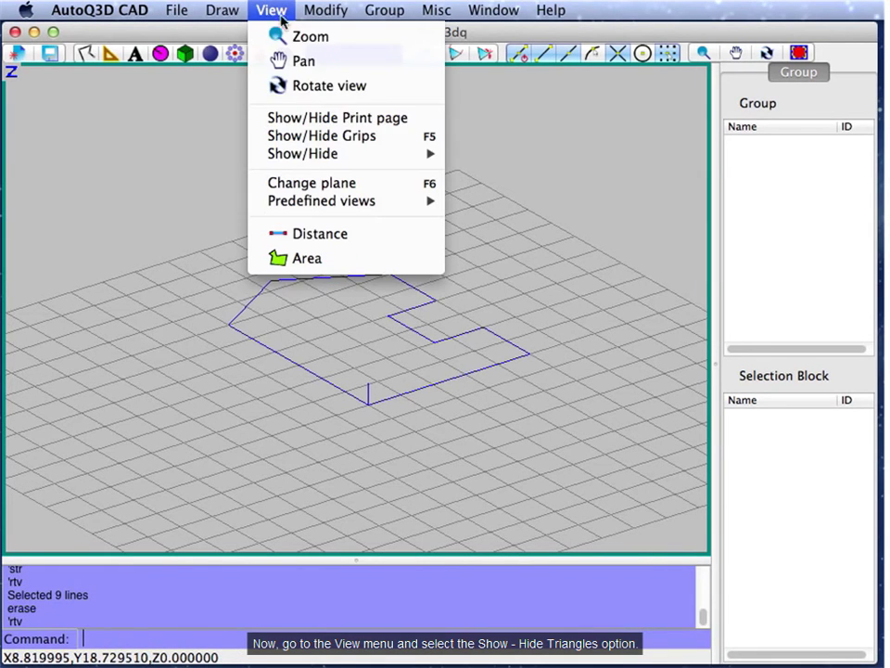
mouse_move(386, 160)
click(491, 176)
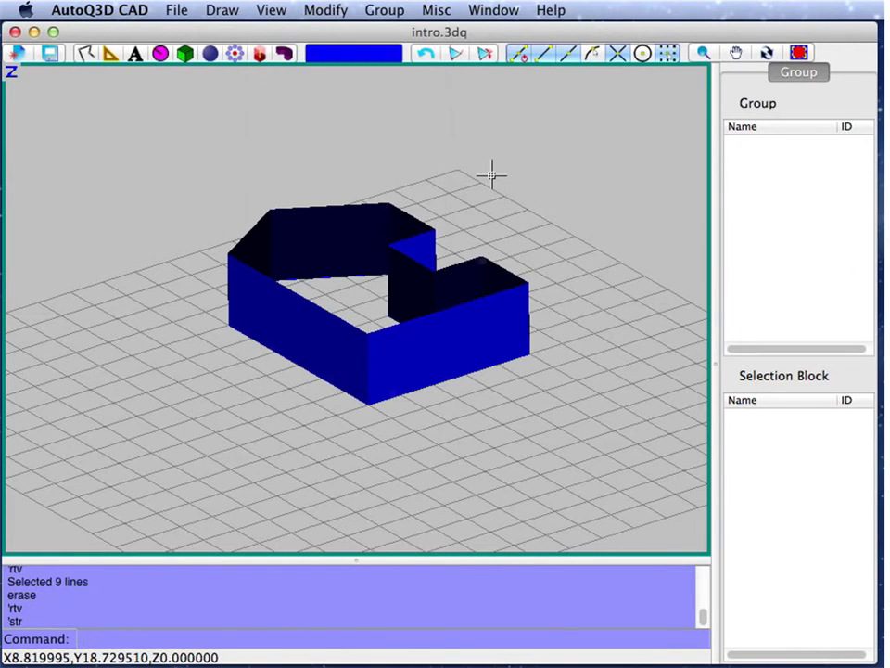
Window-select the whole wall model and group its 9 lines and 18 triangles as group 300
drag(179, 129, 601, 419)
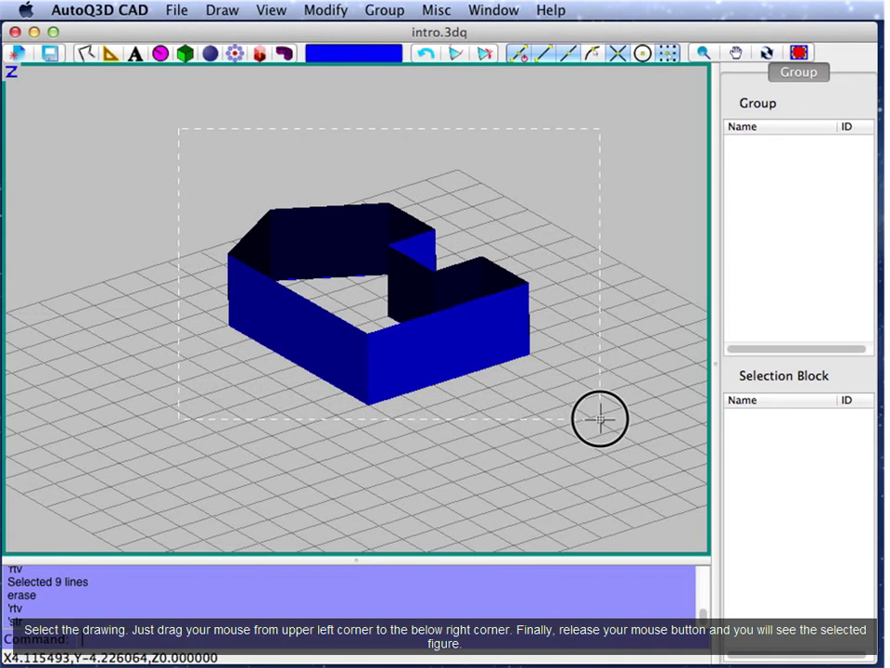
drag(600, 420, 596, 446)
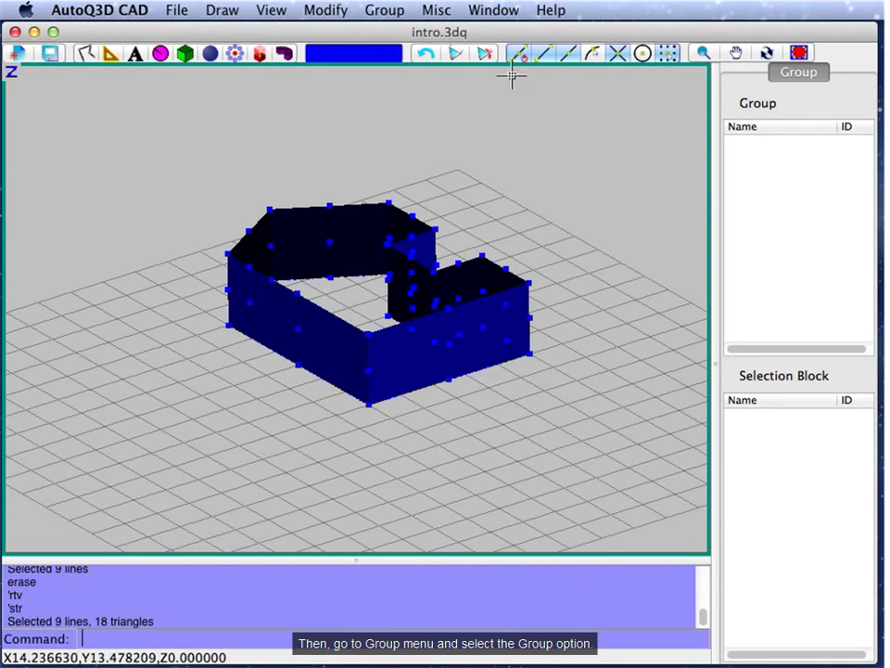
click(386, 11)
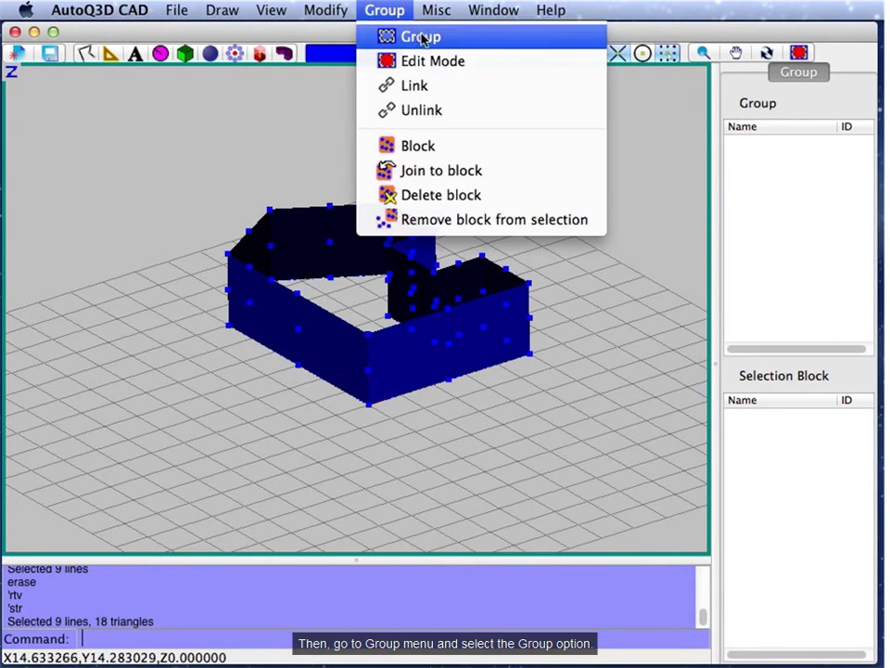
click(475, 42)
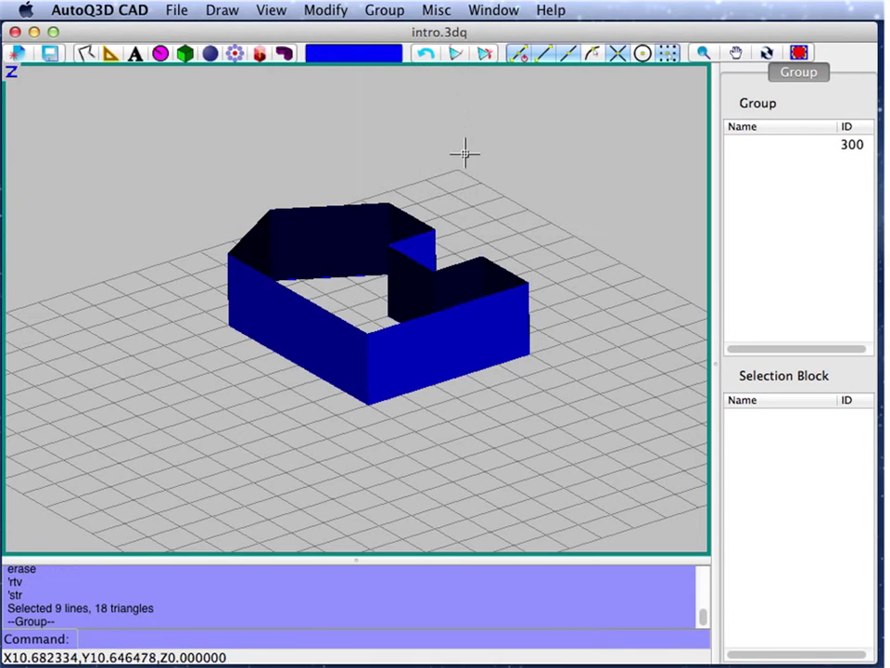
Measure group 300 with View > Area (Area 30.75, Perimeter 25.831826), then deselect it
click(436, 10)
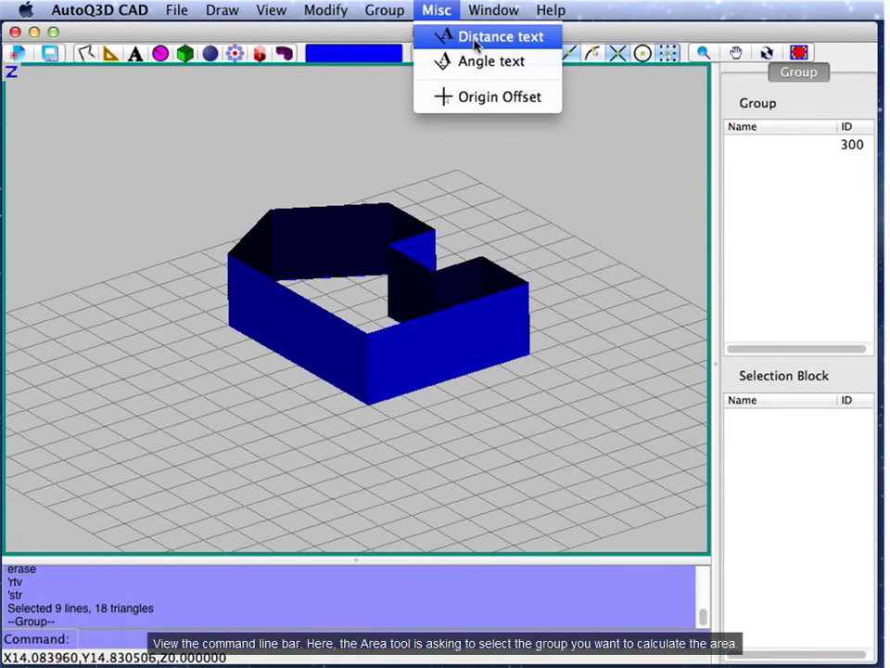
mouse_move(272, 10)
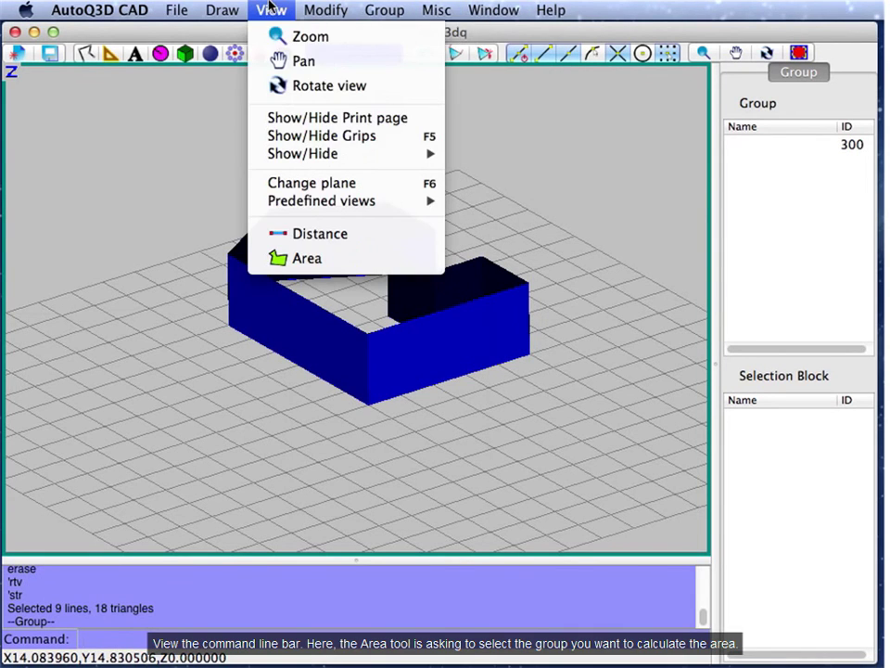
click(334, 260)
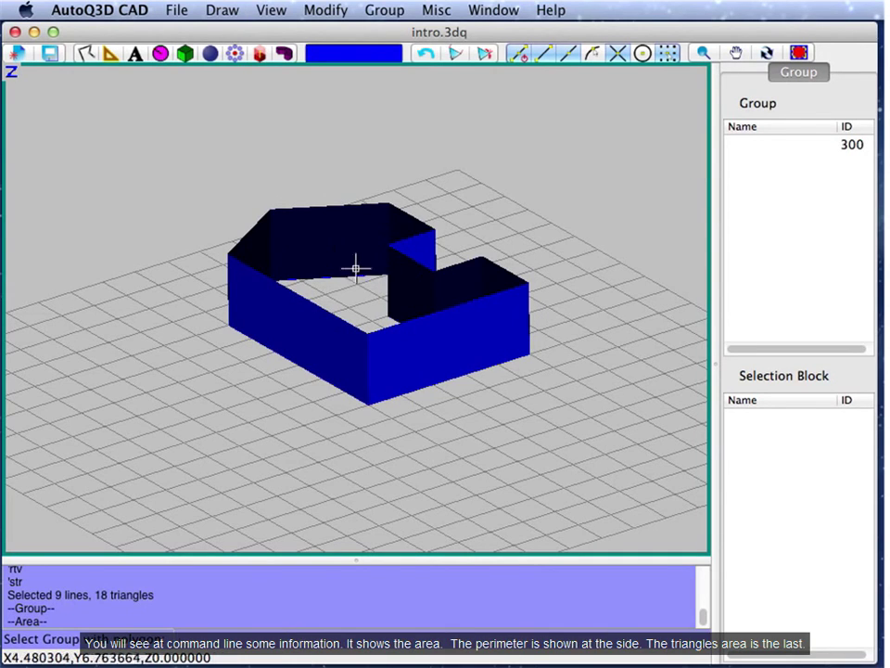
click(419, 352)
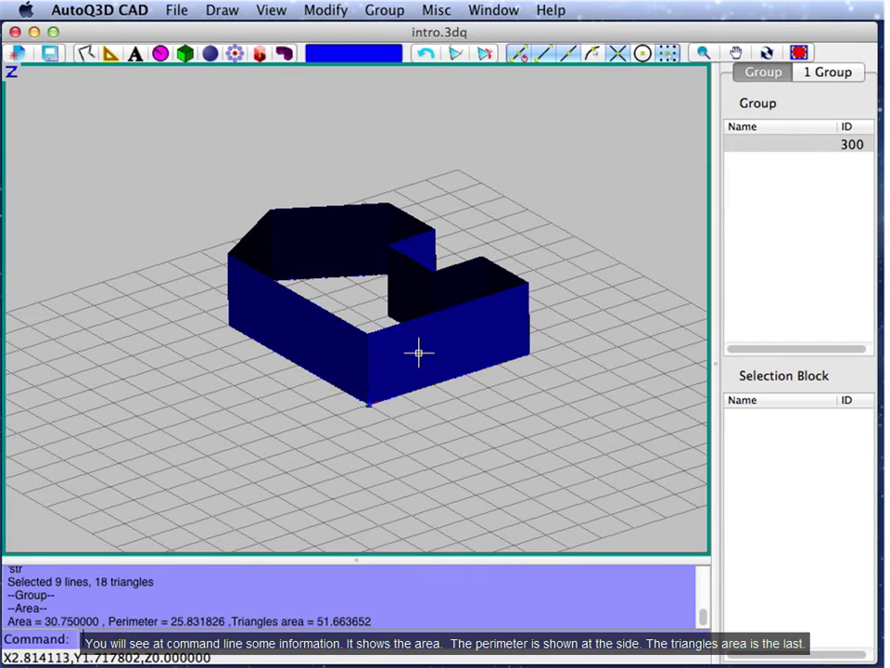
click(541, 425)
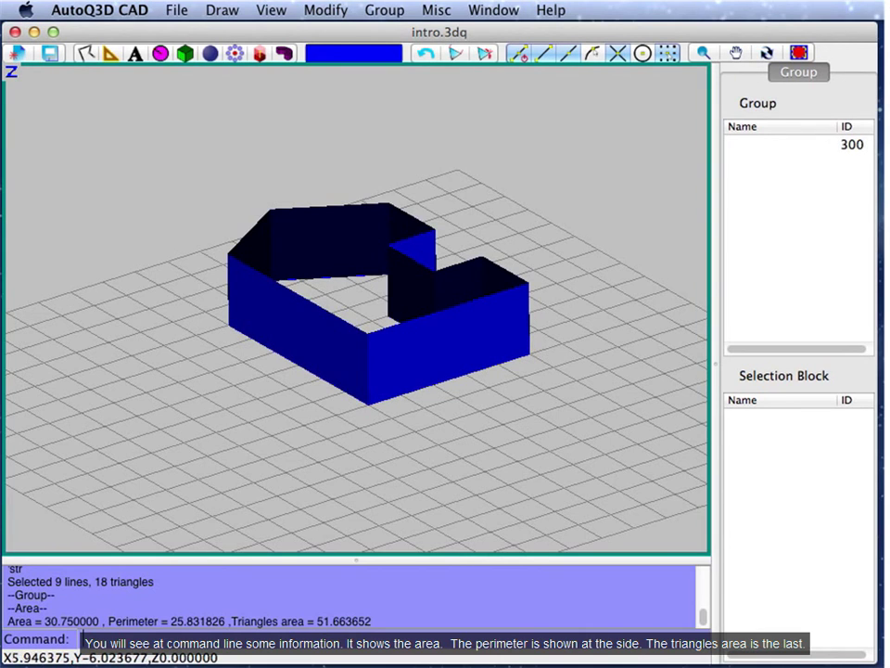